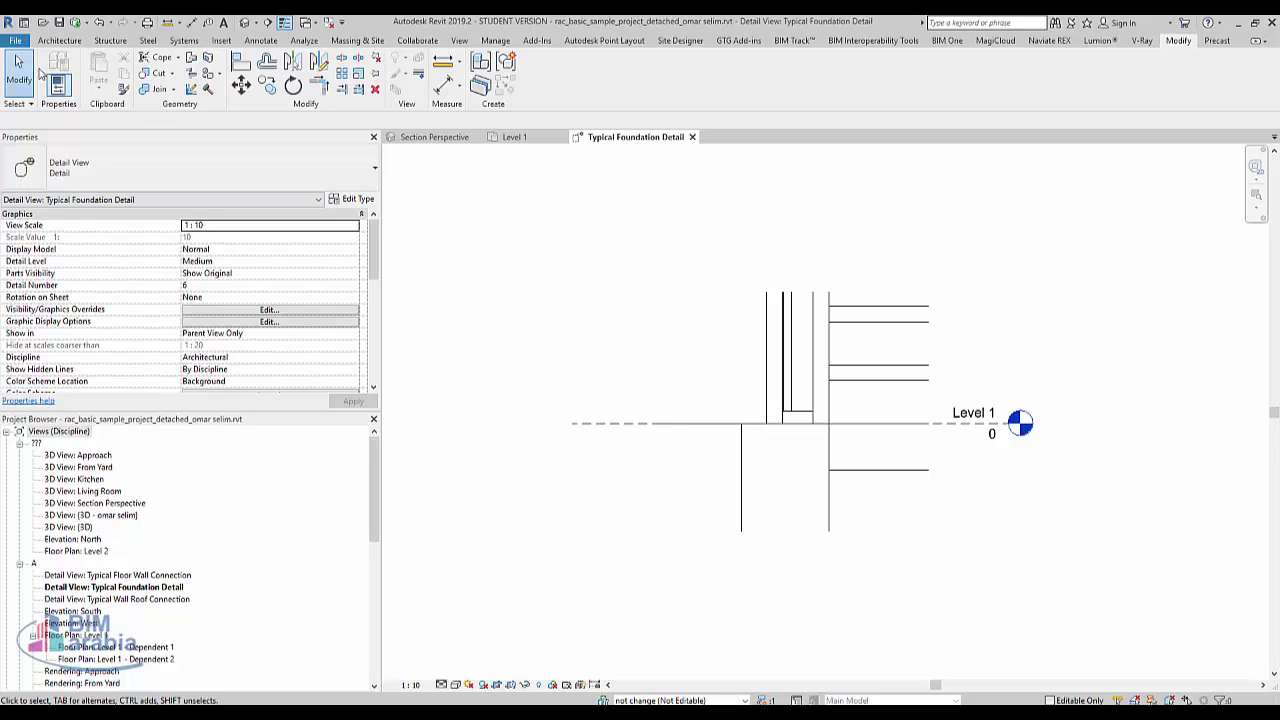
Create a new family from the Annotations folder's Generic Annotation.rft template.
{"action": "left_click", "coordinate": [15, 40]}
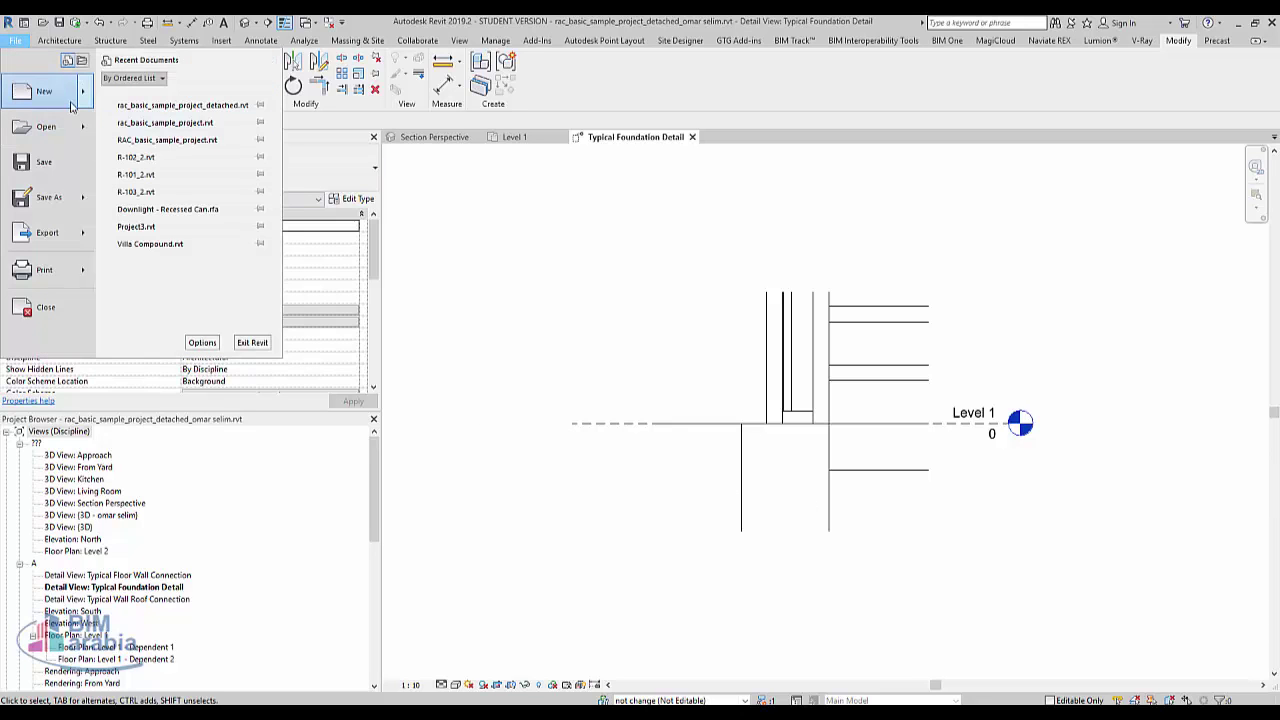
{"action": "mouse_move", "coordinate": [44, 91]}
{"action": "left_click", "coordinate": [165, 131]}
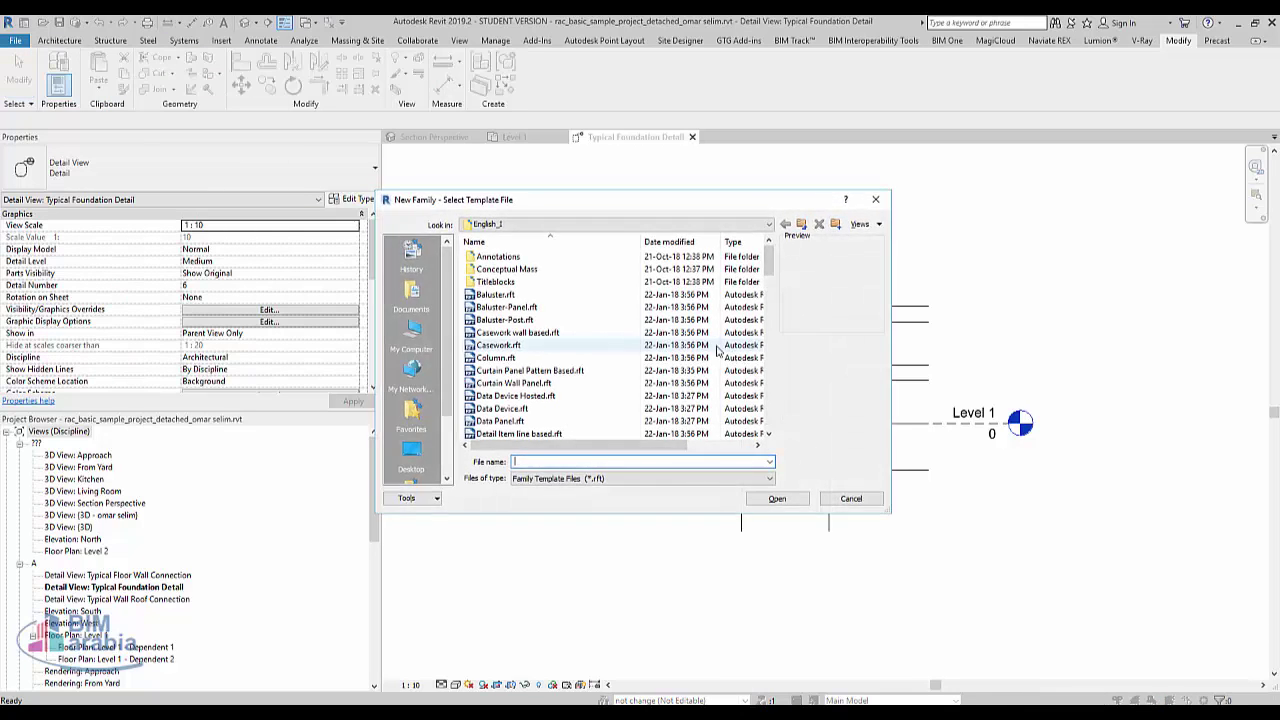
{"action": "double_click", "coordinate": [497, 256]}
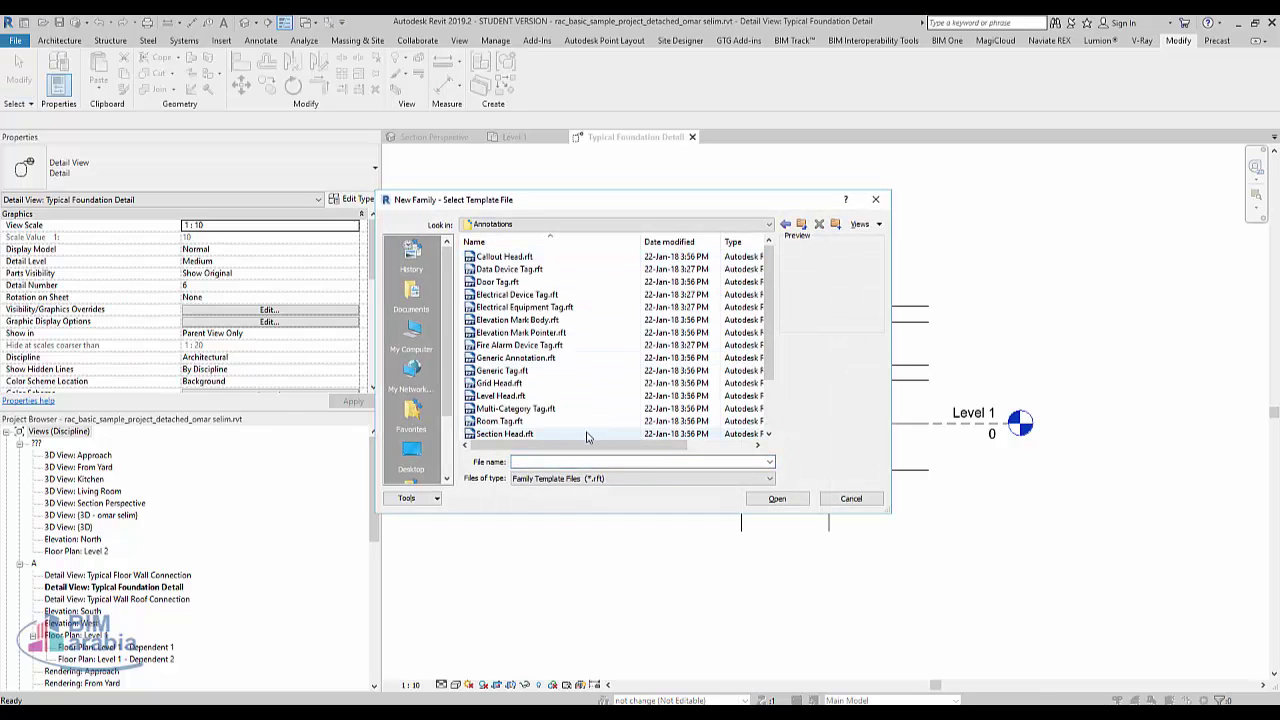
{"action": "left_click", "coordinate": [515, 358]}
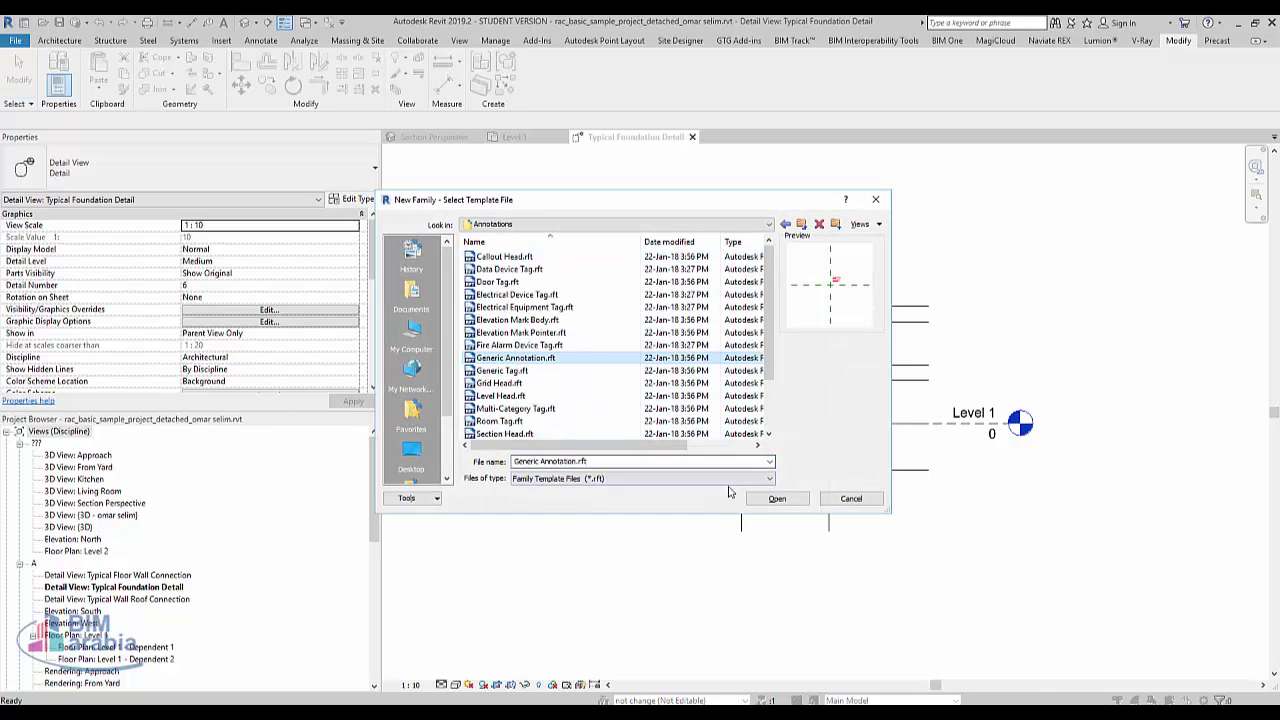
{"action": "left_click", "coordinate": [777, 498]}
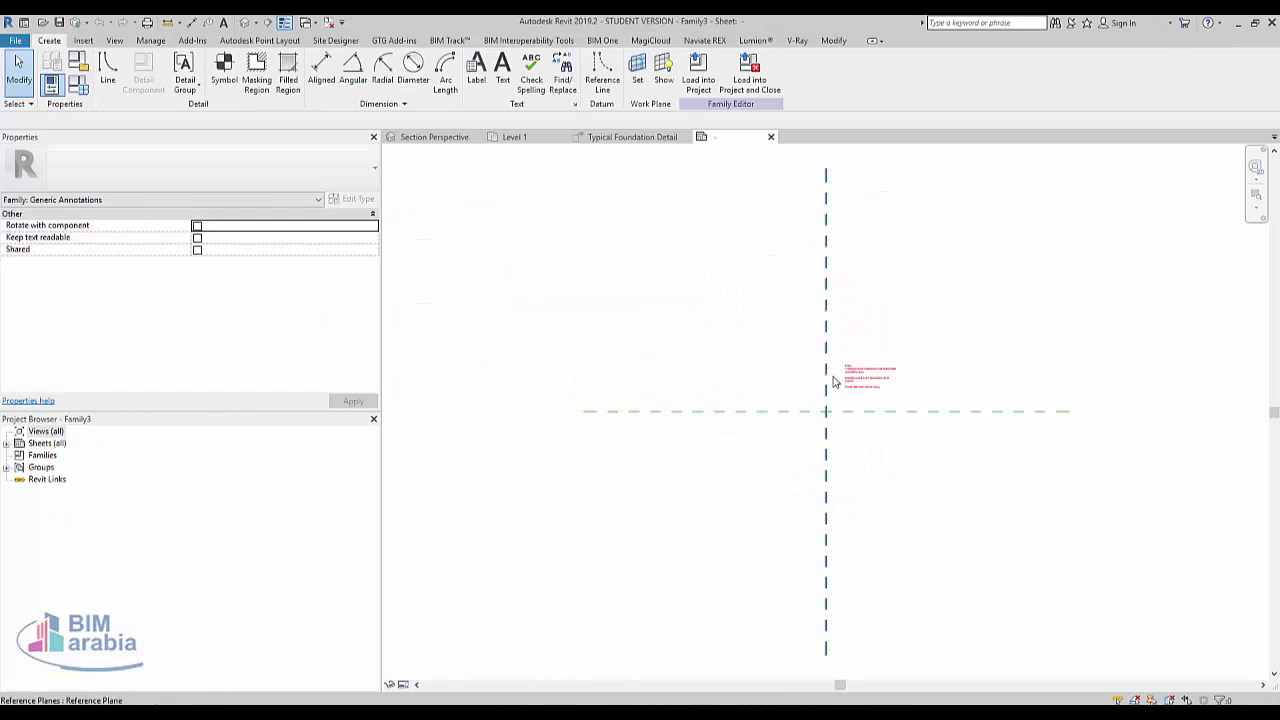
Delete the red placeholder note and place a text note reading 'Fp'.
{"action": "left_click", "coordinate": [852, 374]}
{"action": "key", "text": "Delete"}
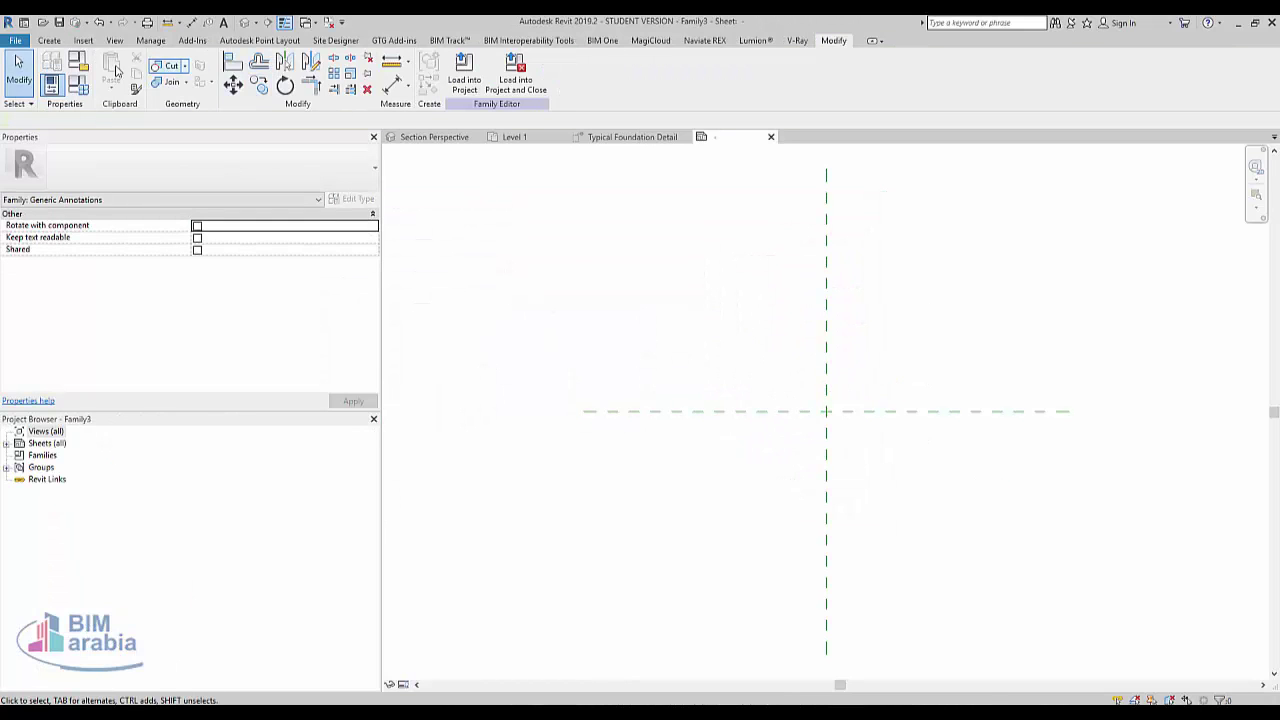
{"action": "left_click", "coordinate": [52, 41]}
{"action": "left_click", "coordinate": [503, 68]}
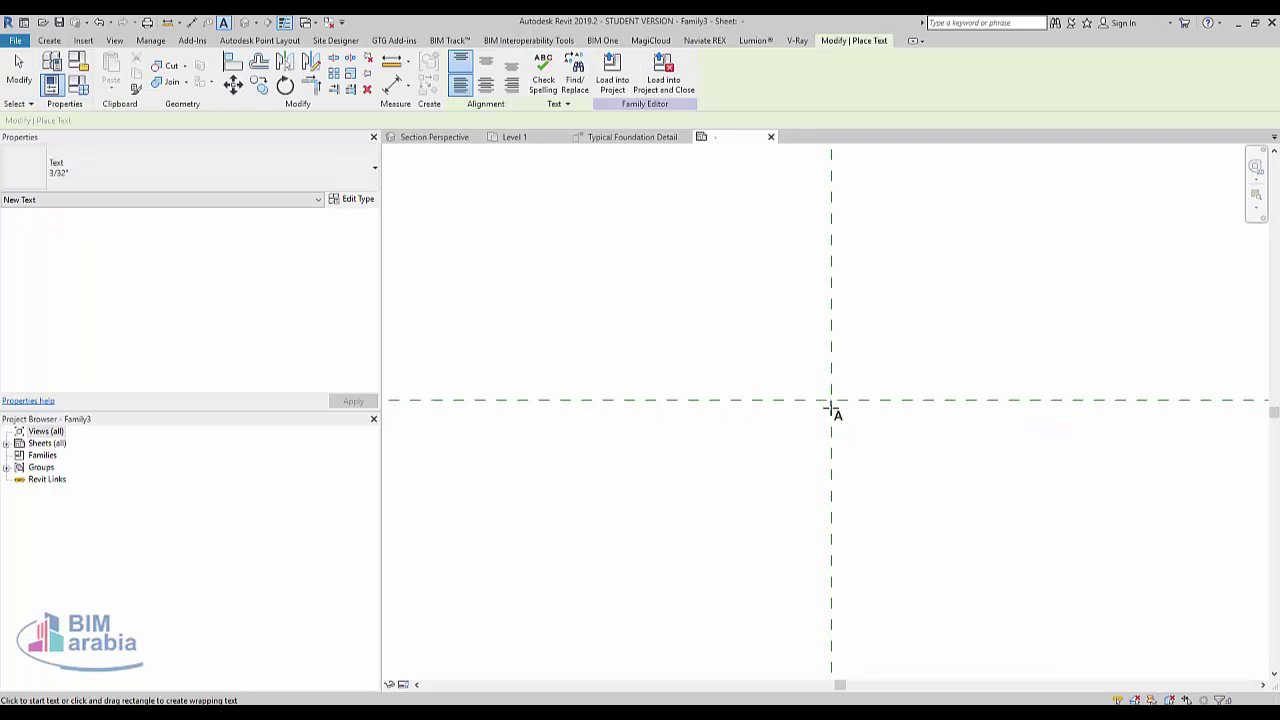
{"action": "left_click", "coordinate": [820, 399]}
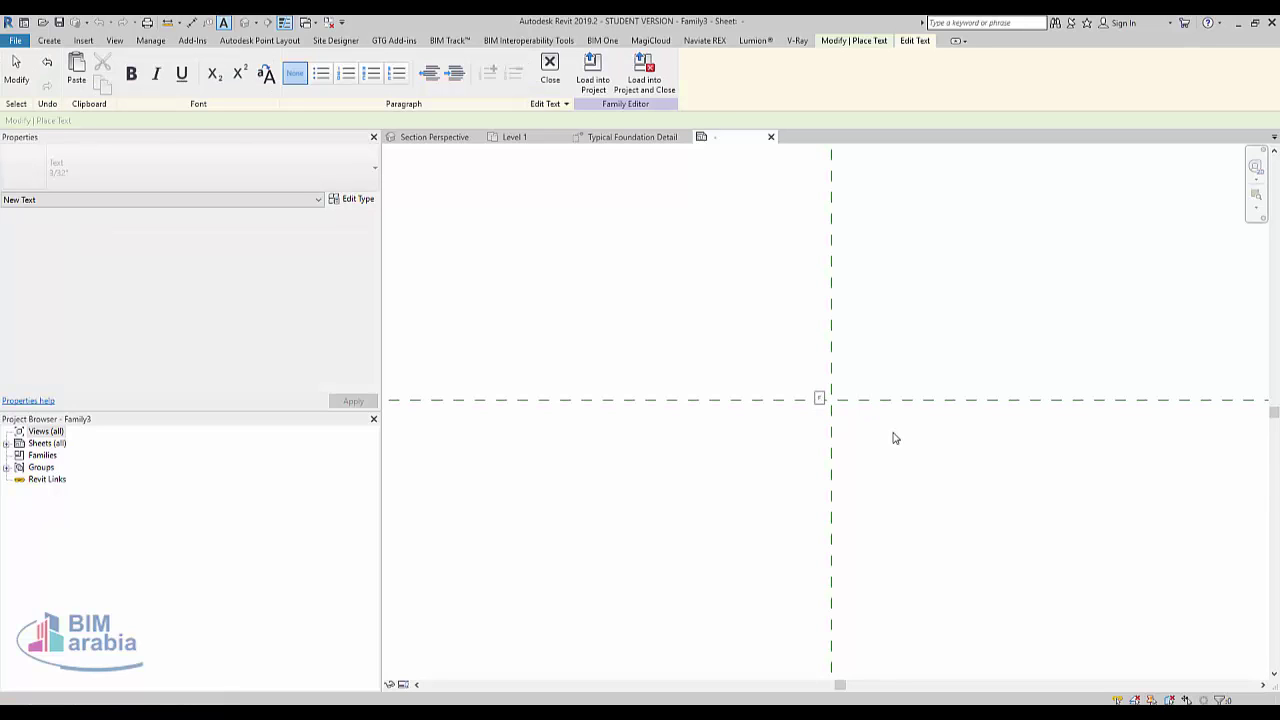
{"action": "left_click", "coordinate": [885, 377]}
{"action": "key", "text": "Escape"}
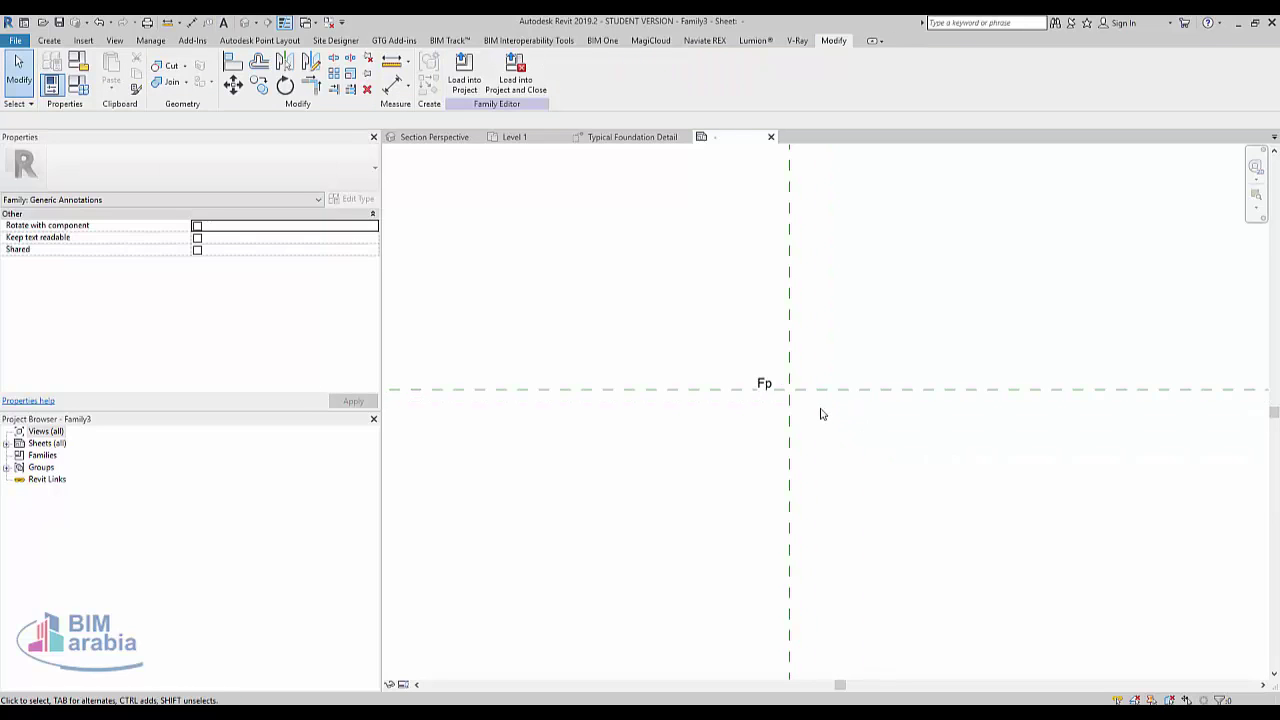
Move the Fp text onto the reference-plane intersection and align it there.
{"action": "scroll", "coordinate": [823, 411], "scroll_direction": "up", "scroll_amount": 2}
{"action": "left_click", "coordinate": [747, 383]}
{"action": "left_click_drag", "start_coordinate": [714, 348], "coordinate": [753, 356]}
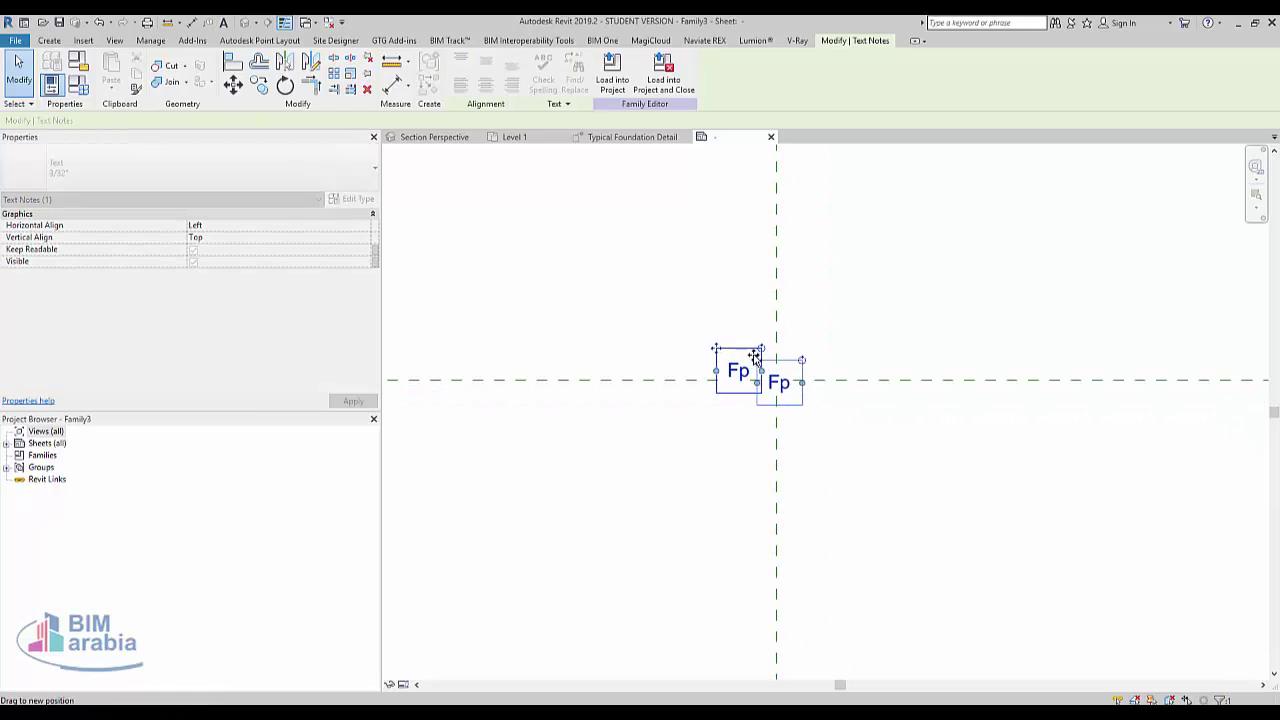
{"action": "left_click_drag", "start_coordinate": [820, 379], "coordinate": [820, 379]}
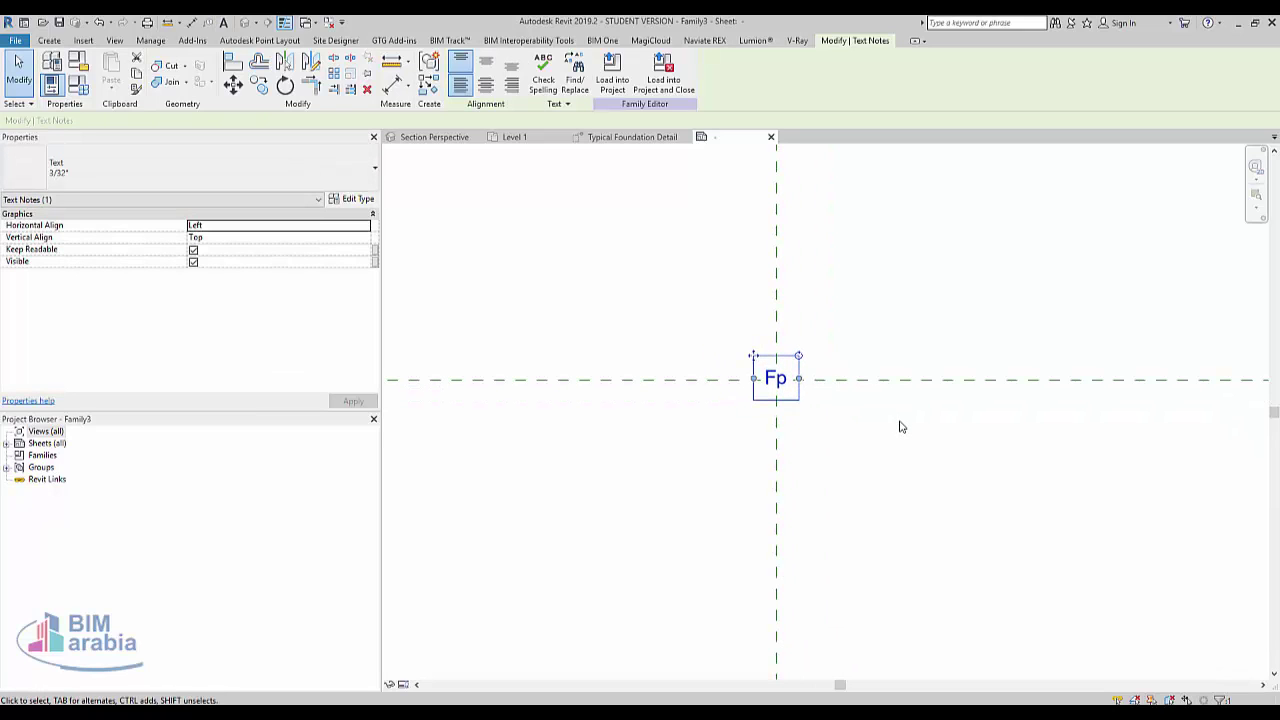
{"action": "left_click", "coordinate": [900, 427]}
{"action": "key", "text": "a"}
{"action": "key", "text": "l"}
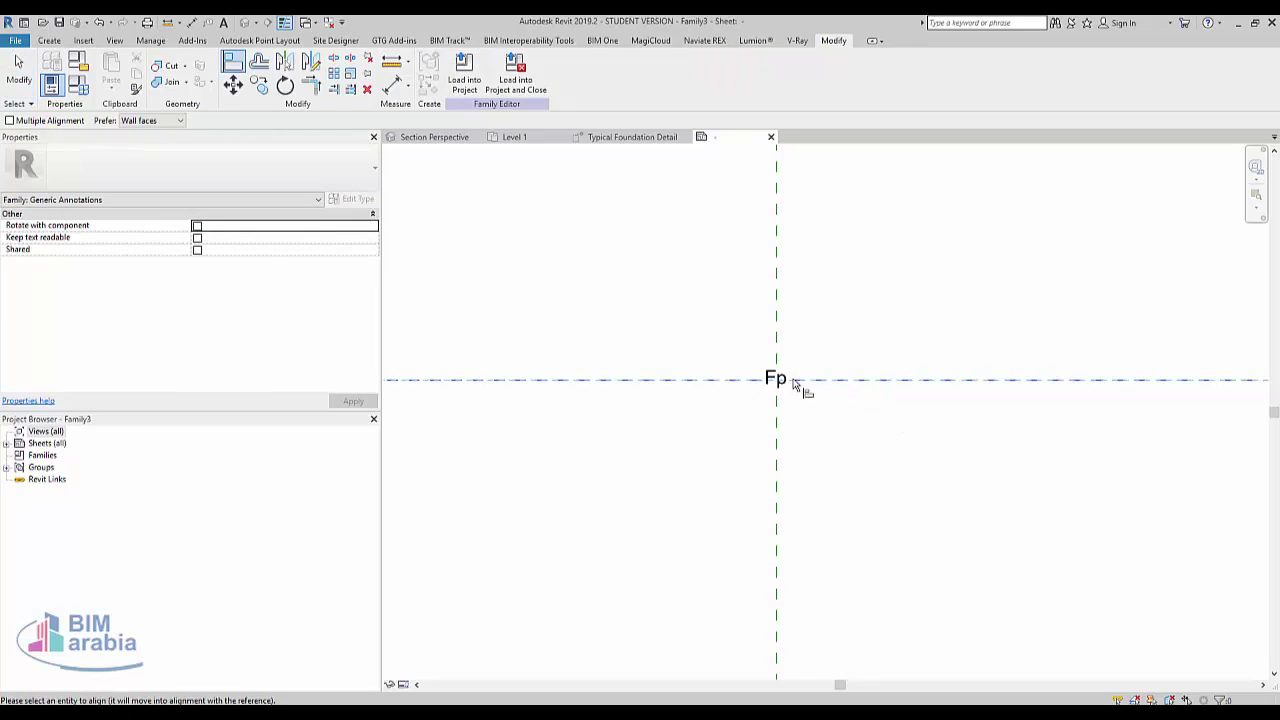
{"action": "key", "text": "Escape"}
{"action": "key", "text": "Escape"}
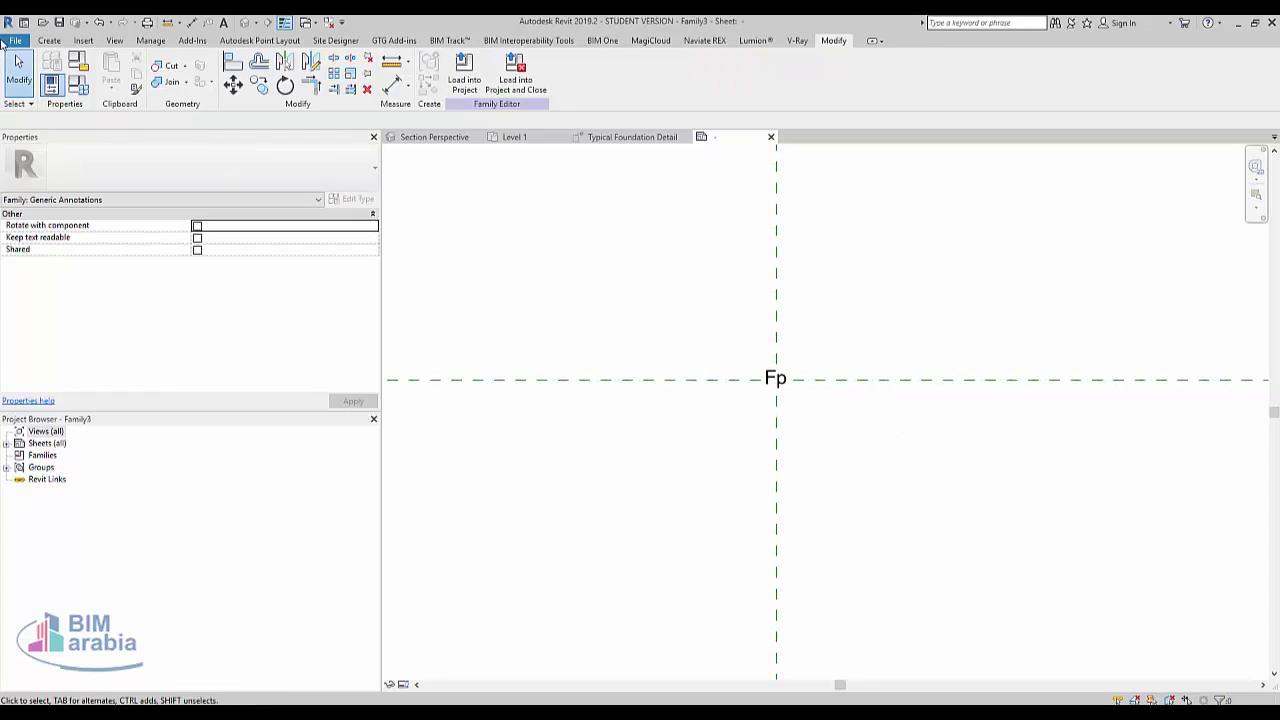
Create a new family from the Detail Item line based.rft template.
{"action": "left_click", "coordinate": [14, 41]}
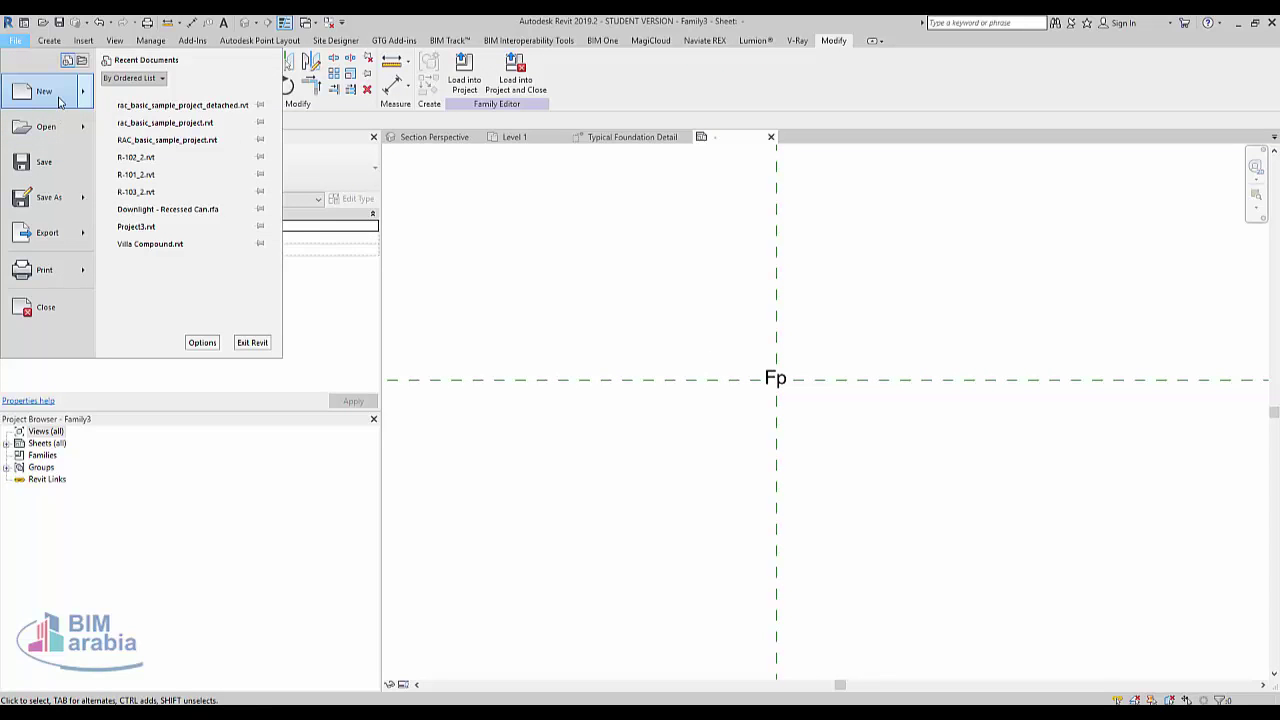
{"action": "mouse_move", "coordinate": [44, 91]}
{"action": "left_click", "coordinate": [158, 135]}
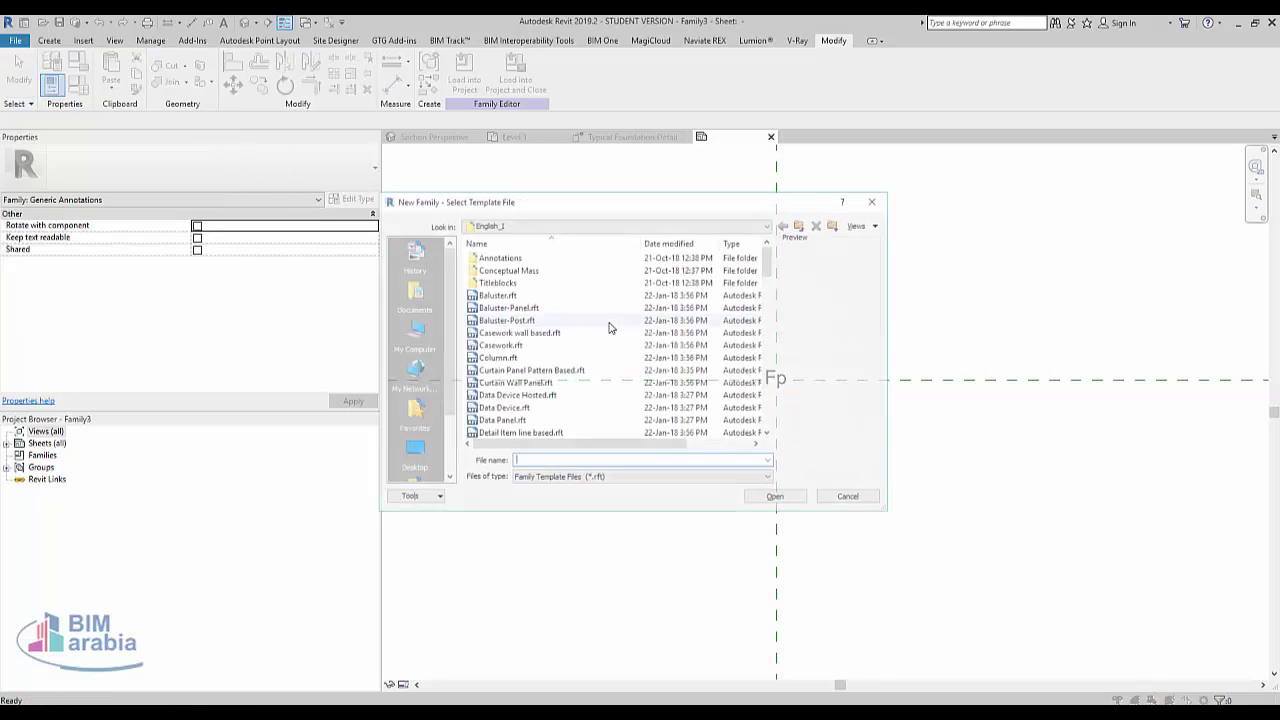
{"action": "scroll", "coordinate": [609, 328], "scroll_direction": "down", "scroll_amount": 1}
{"action": "scroll", "coordinate": [610, 330], "scroll_direction": "down", "scroll_amount": 2}
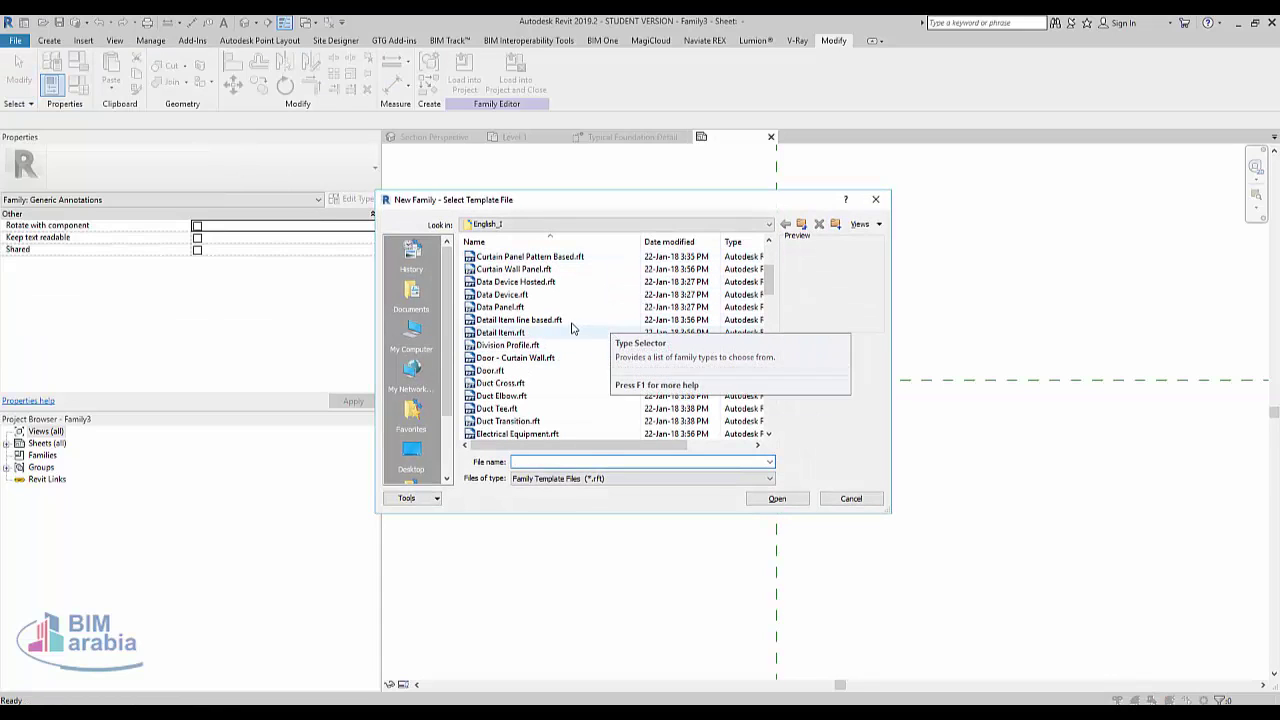
{"action": "left_click", "coordinate": [572, 321]}
{"action": "left_click", "coordinate": [775, 498]}
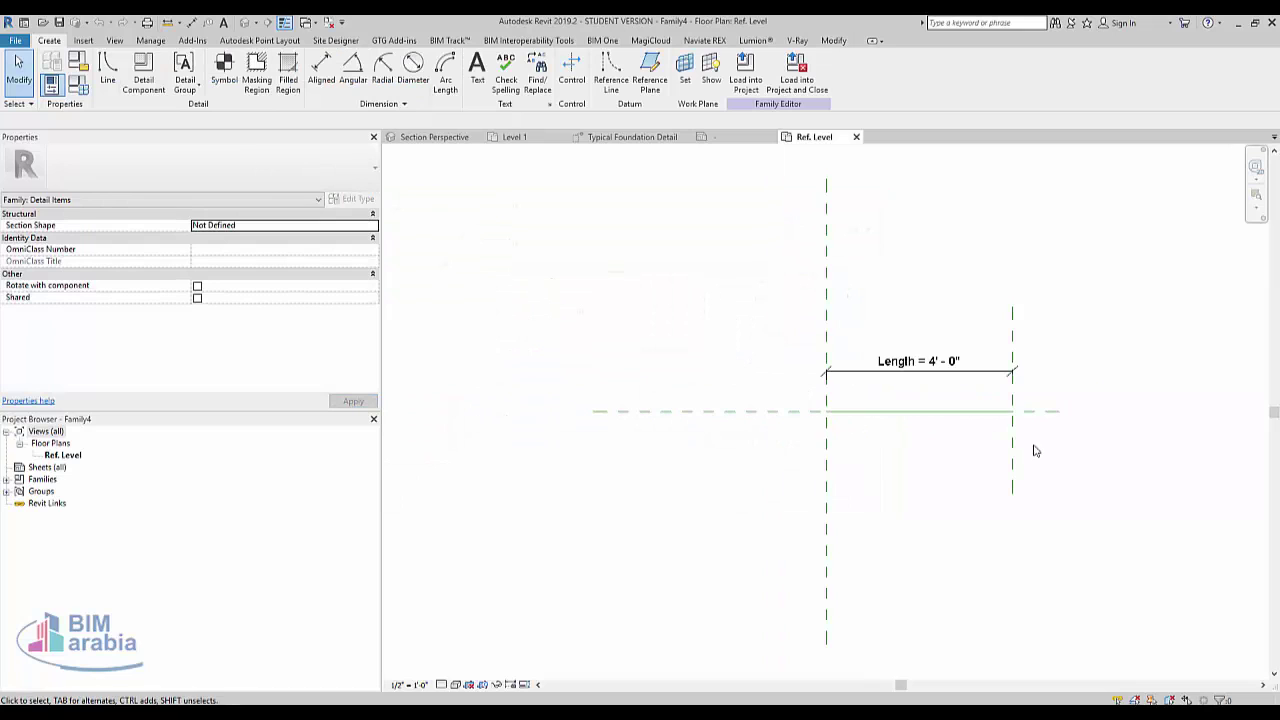
Load the Fp annotation into Family4, closing Family3 unsaved, and place it at the left intersection.
{"action": "left_click", "coordinate": [706, 137]}
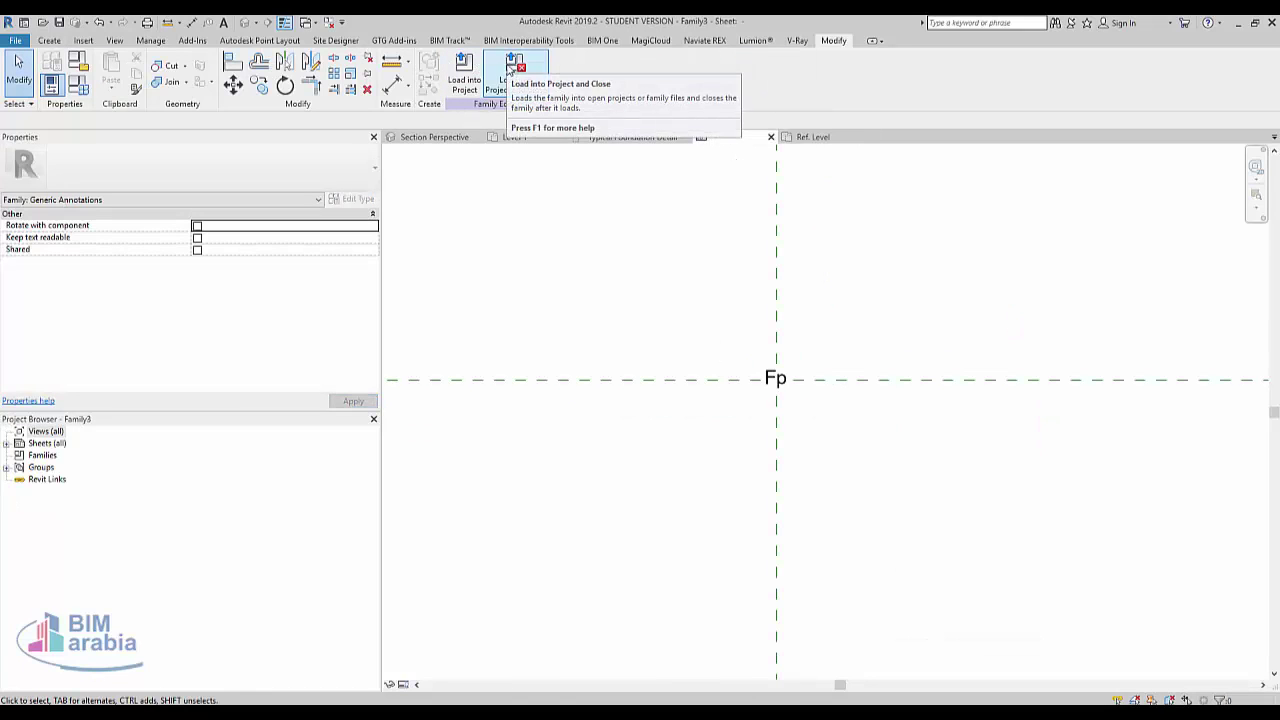
{"action": "left_click", "coordinate": [554, 296]}
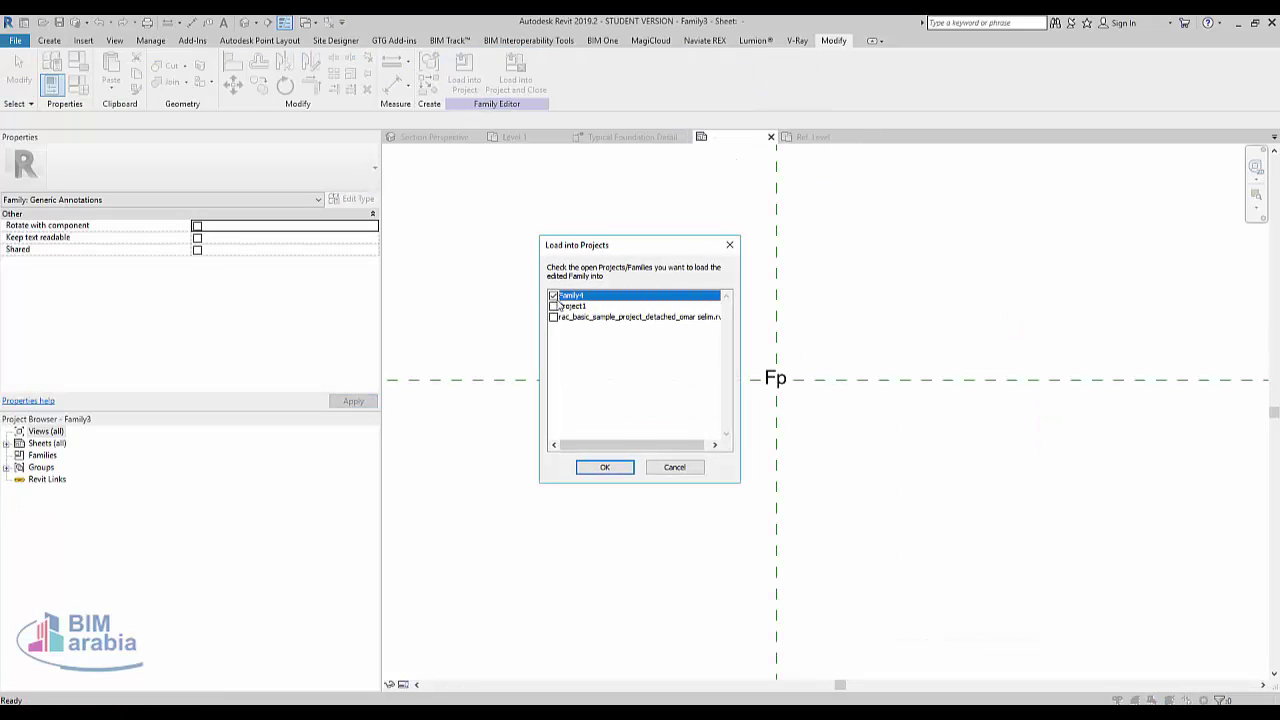
{"action": "left_click", "coordinate": [624, 468]}
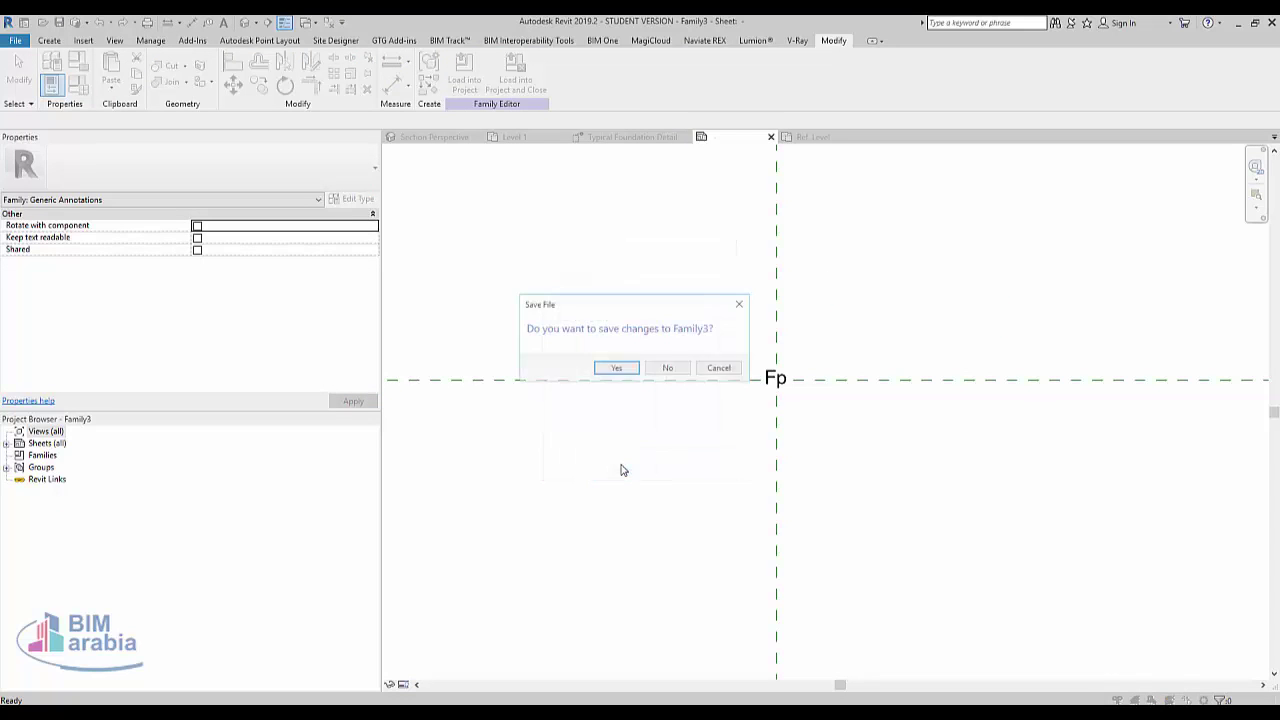
{"action": "left_click", "coordinate": [657, 373]}
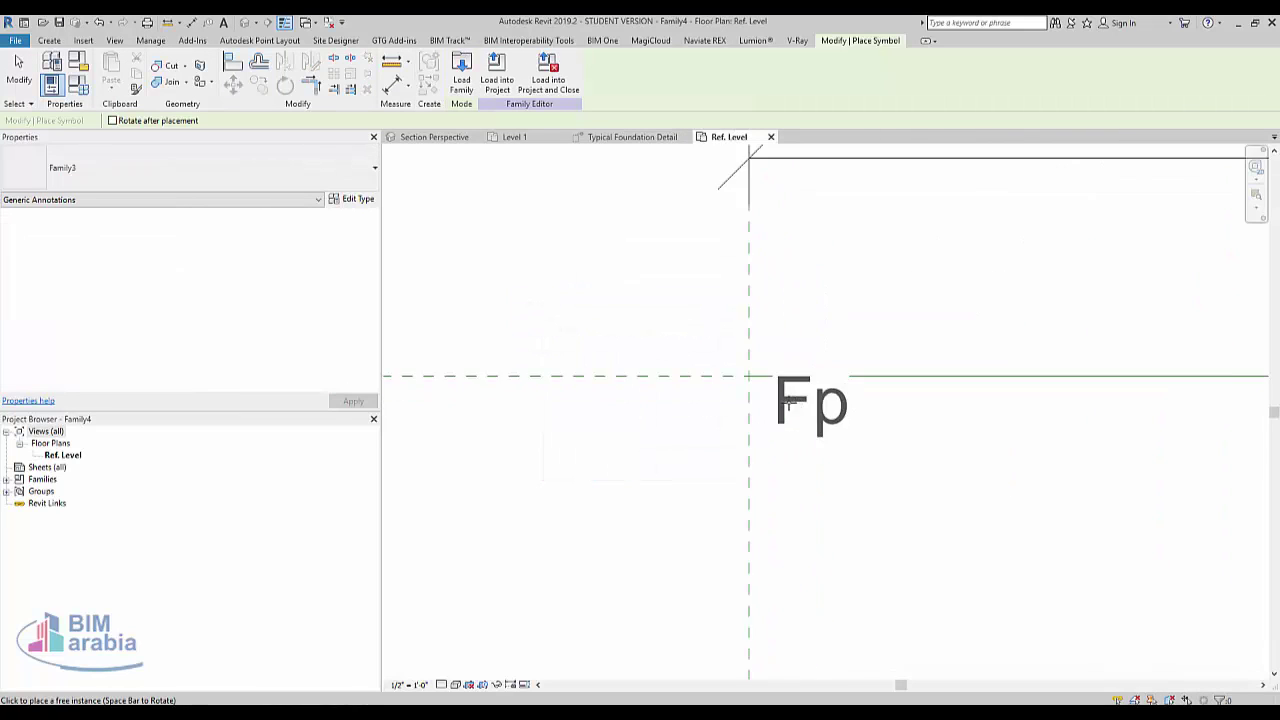
{"action": "left_click", "coordinate": [740, 371]}
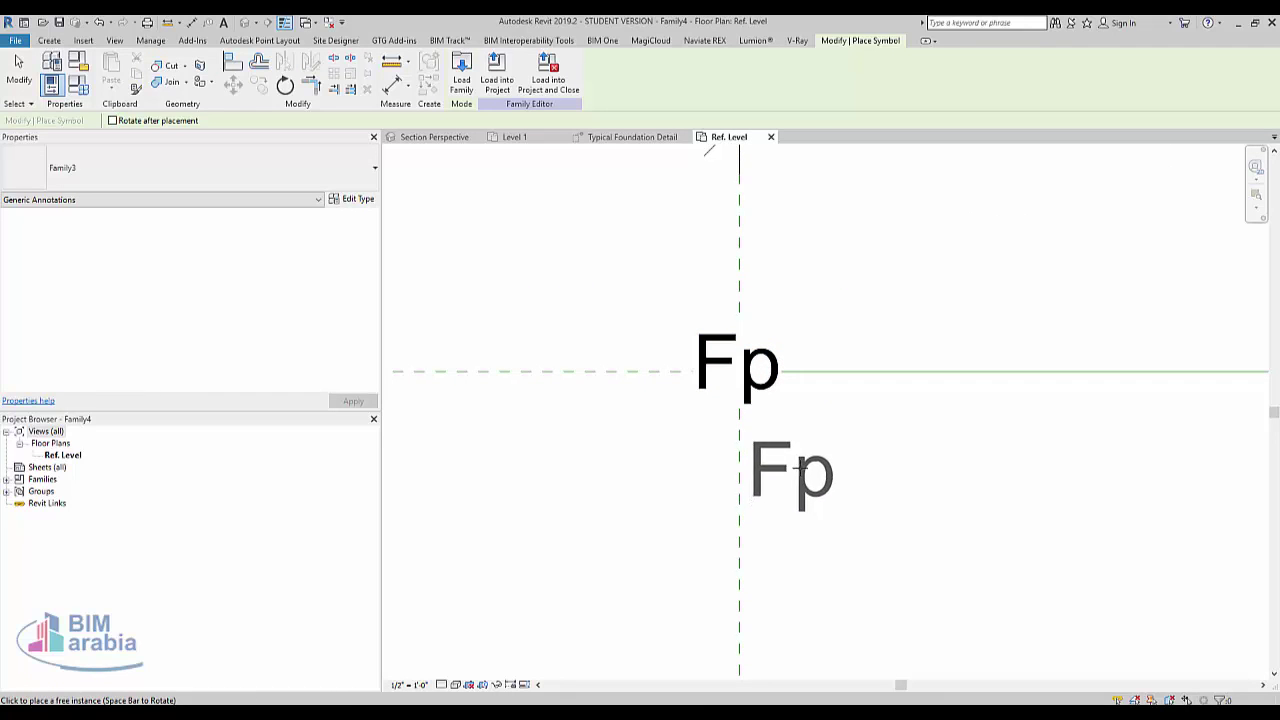
{"action": "key", "text": "Escape"}
Align the Fp symbol to the horizontal reference line and select it.
{"action": "key", "text": "a"}
{"action": "key", "text": "l"}
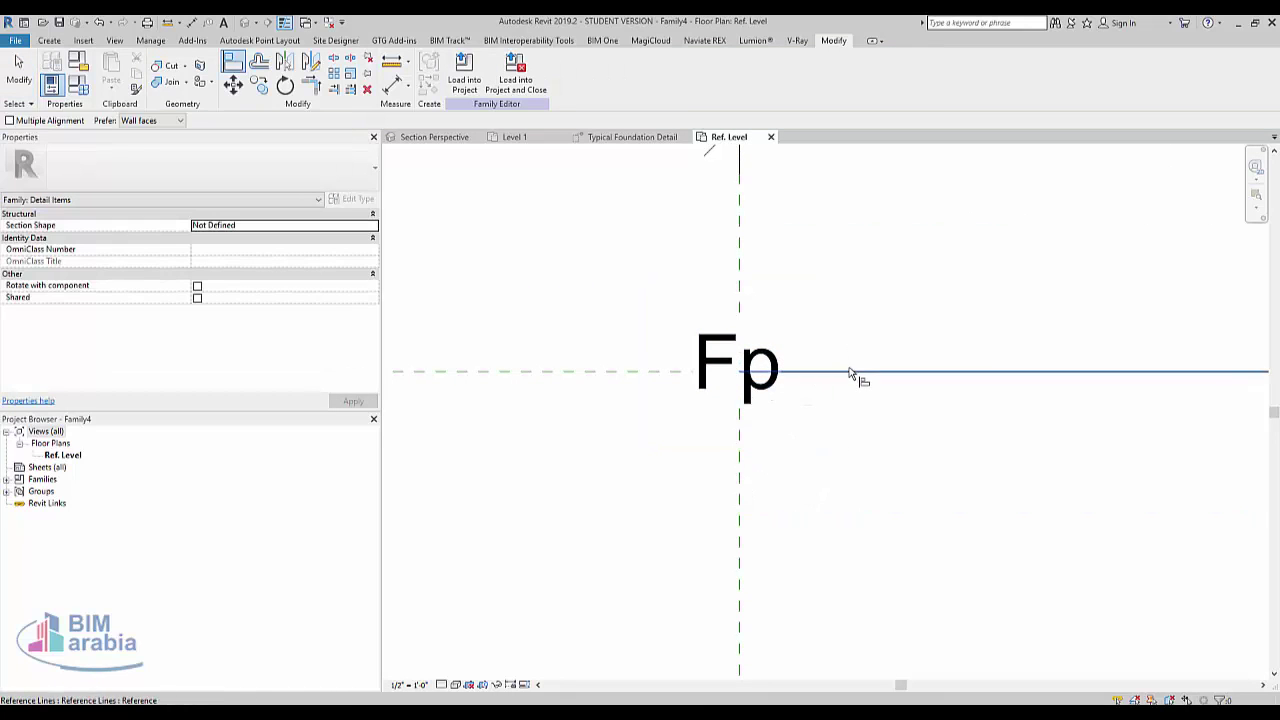
{"action": "left_click", "coordinate": [849, 373]}
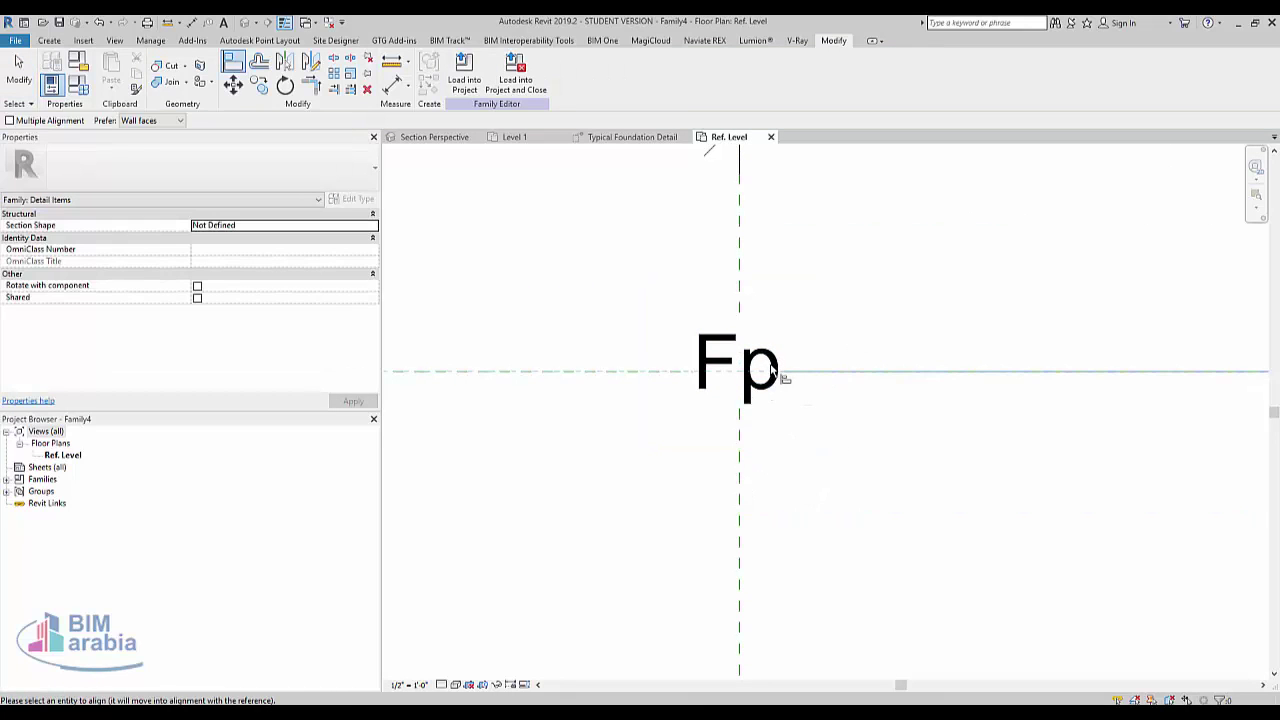
{"action": "left_click", "coordinate": [722, 378]}
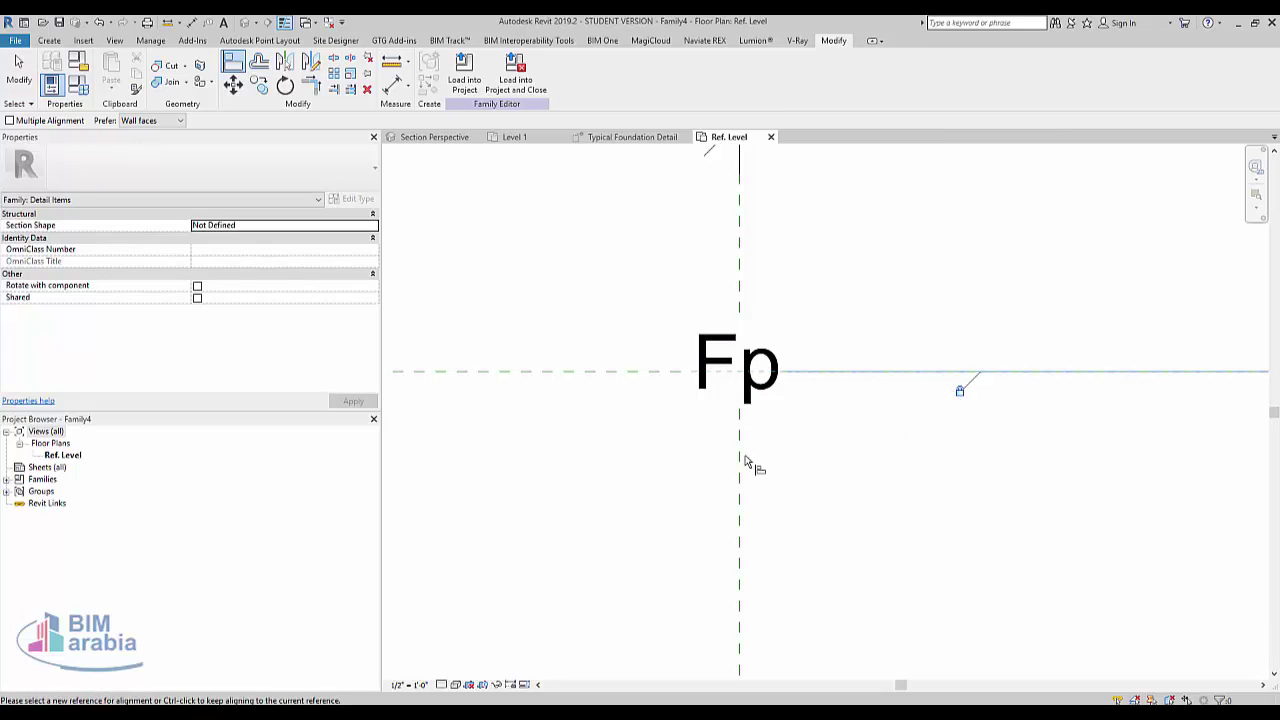
{"action": "key", "text": "Escape"}
{"action": "scroll", "coordinate": [543, 489], "scroll_direction": "down", "scroll_amount": 2}
{"action": "left_click", "coordinate": [660, 408]}
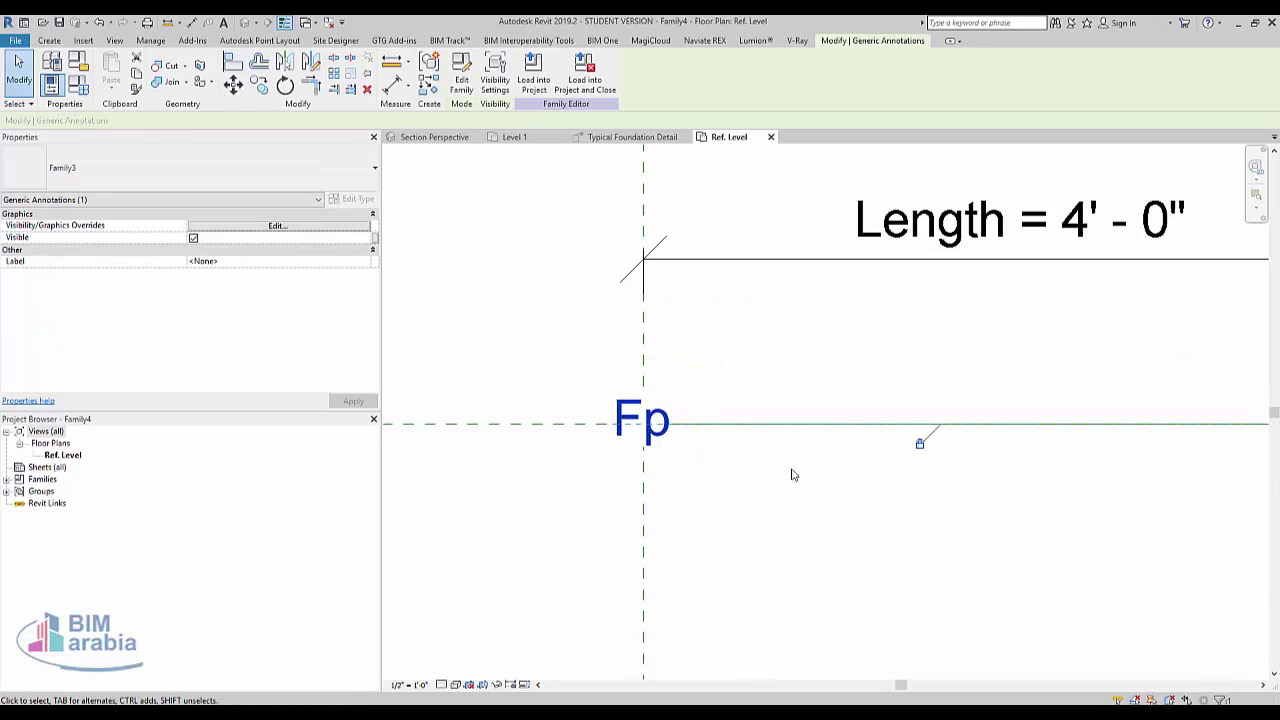
{"action": "scroll", "coordinate": [715, 480], "scroll_direction": "down", "scroll_amount": 2}
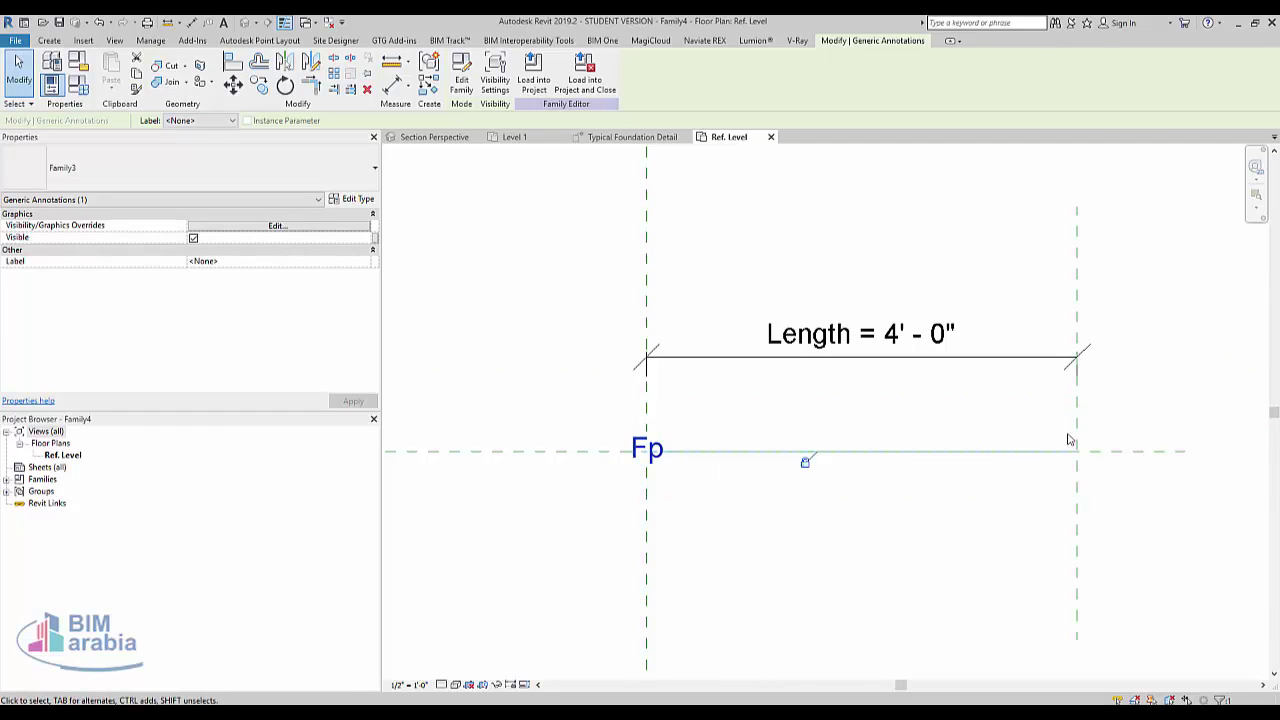
Array the Fp symbol into 3 copies from its position to the right reference plane.
{"action": "left_click", "coordinate": [334, 78]}
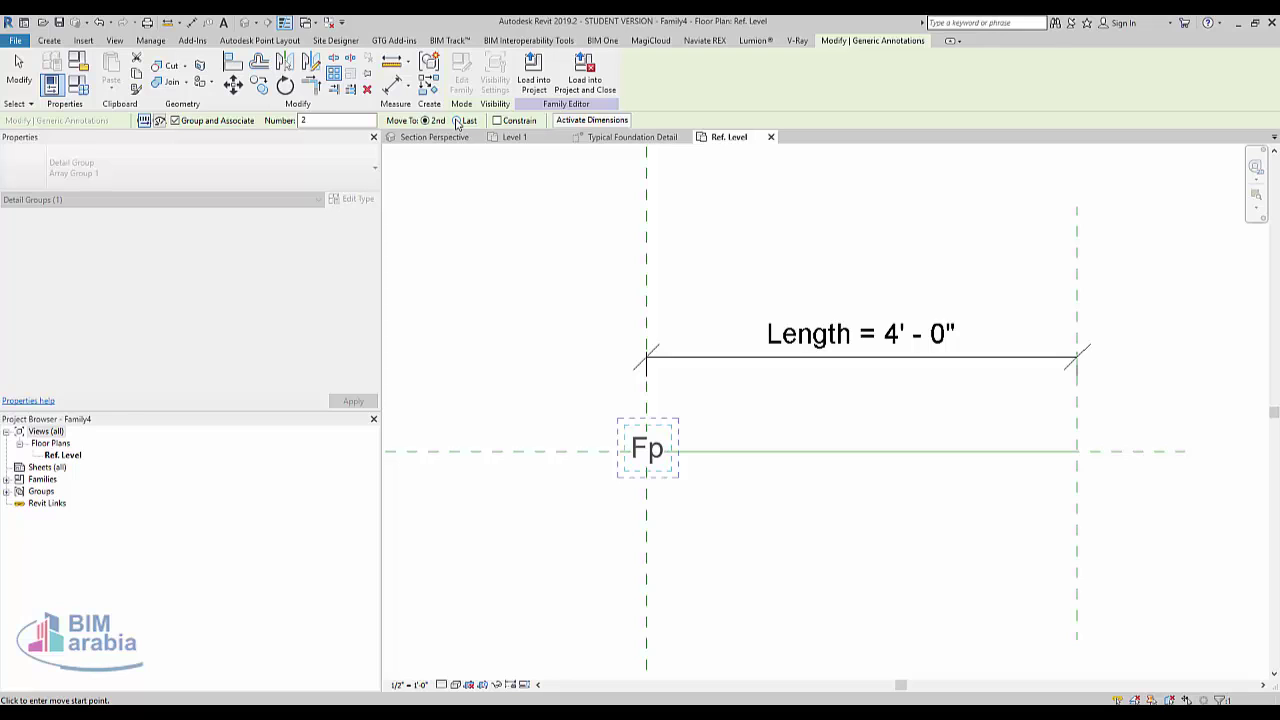
{"action": "left_click", "coordinate": [645, 389]}
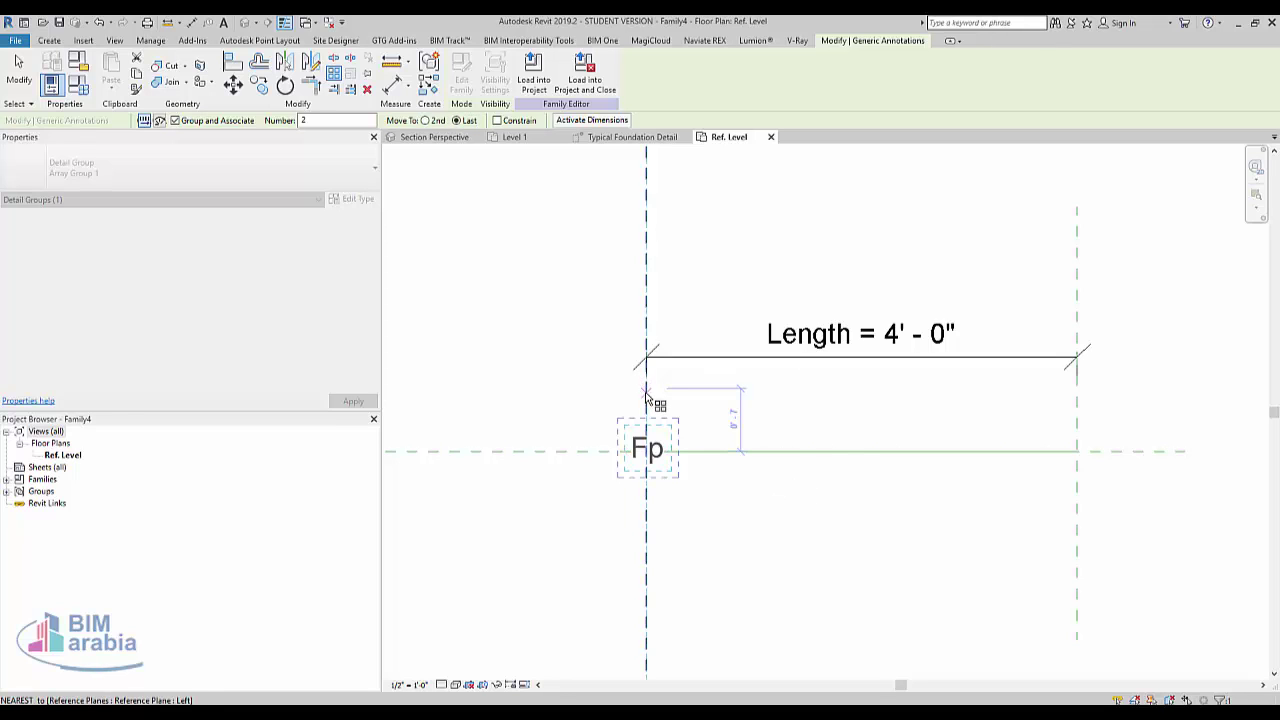
{"action": "left_click", "coordinate": [1076, 394]}
{"action": "type", "text": "3"}
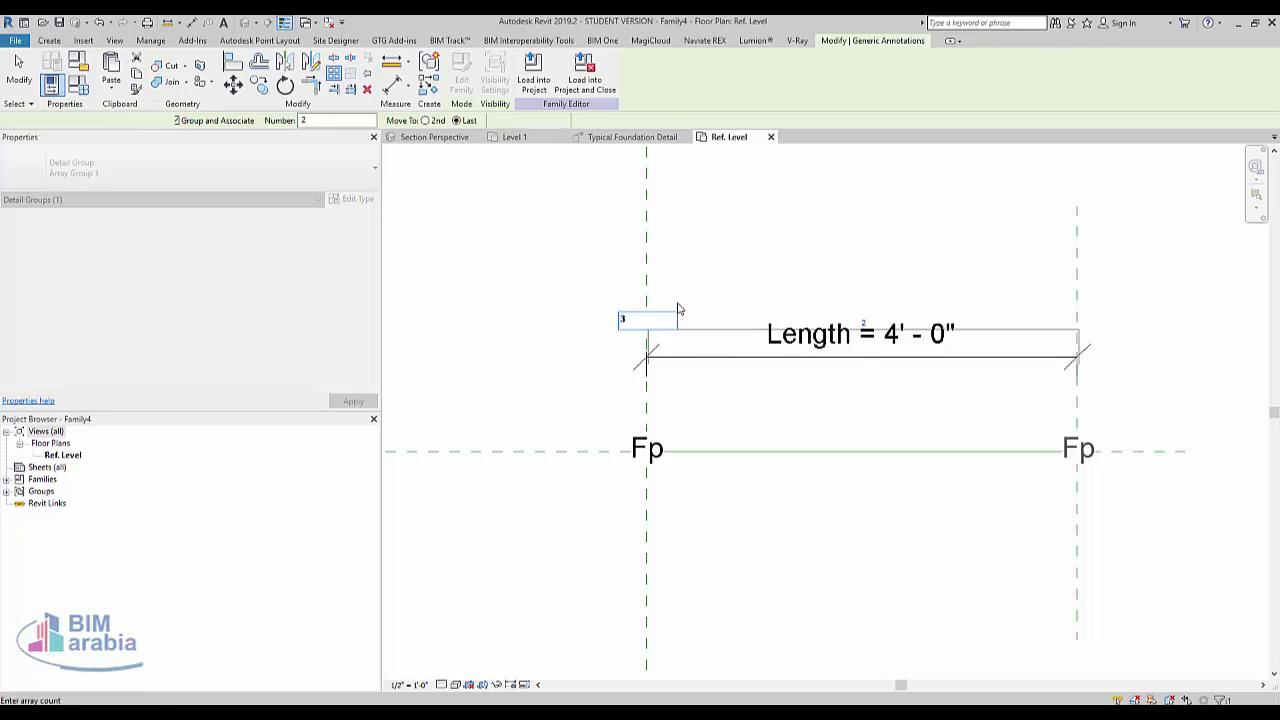
{"action": "key", "text": "Return"}
{"action": "left_click", "coordinate": [867, 549]}
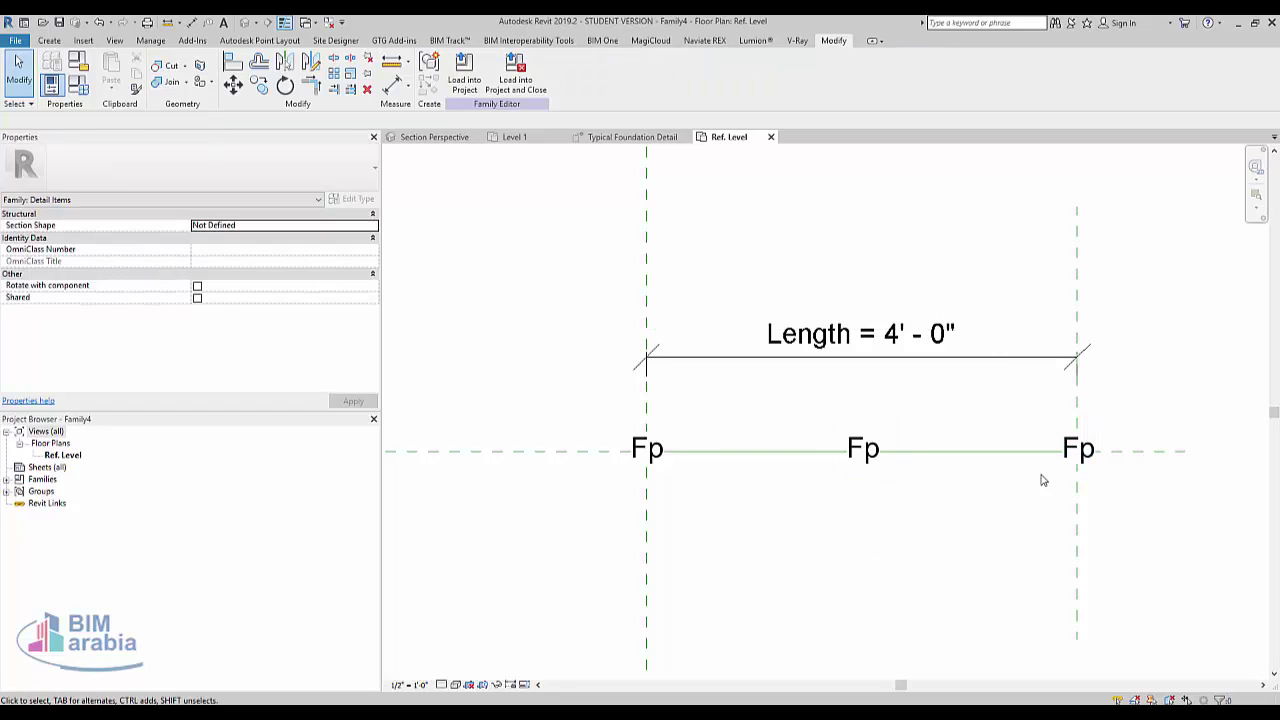
Align the last Fp copy to the right reference plane.
{"action": "key", "text": "a"}
{"action": "key", "text": "l"}
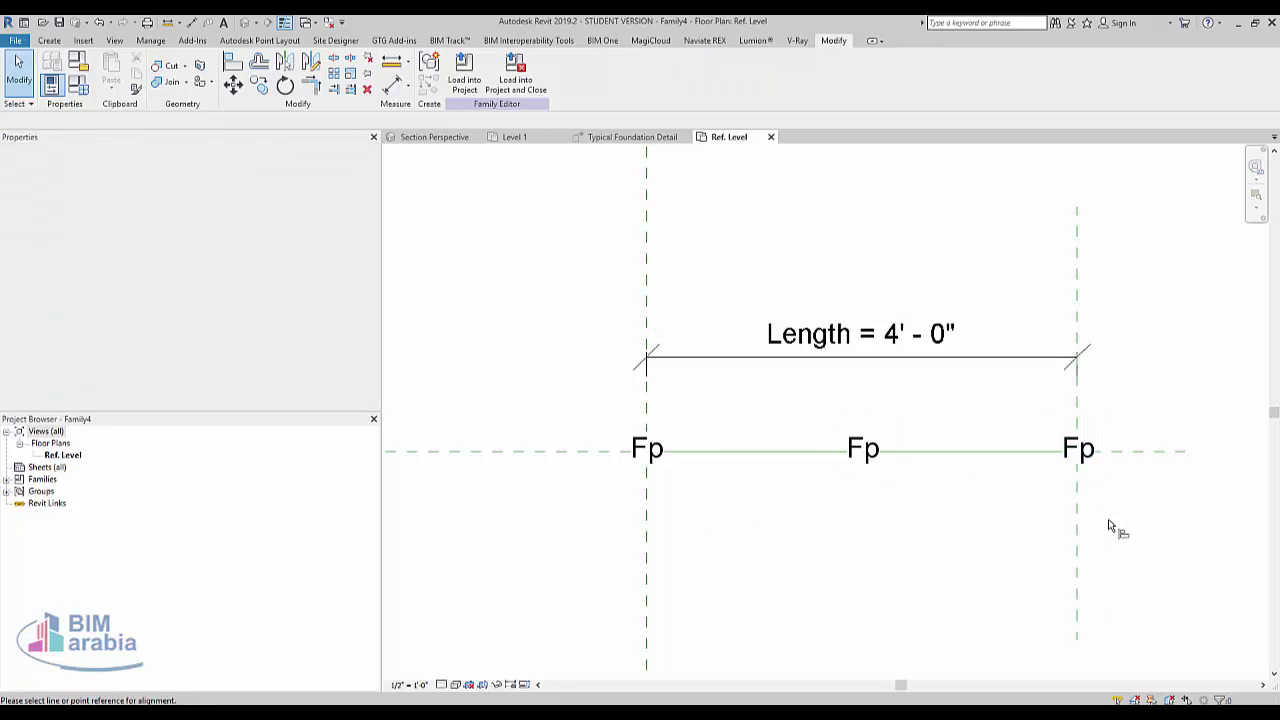
{"action": "left_click", "coordinate": [1079, 455]}
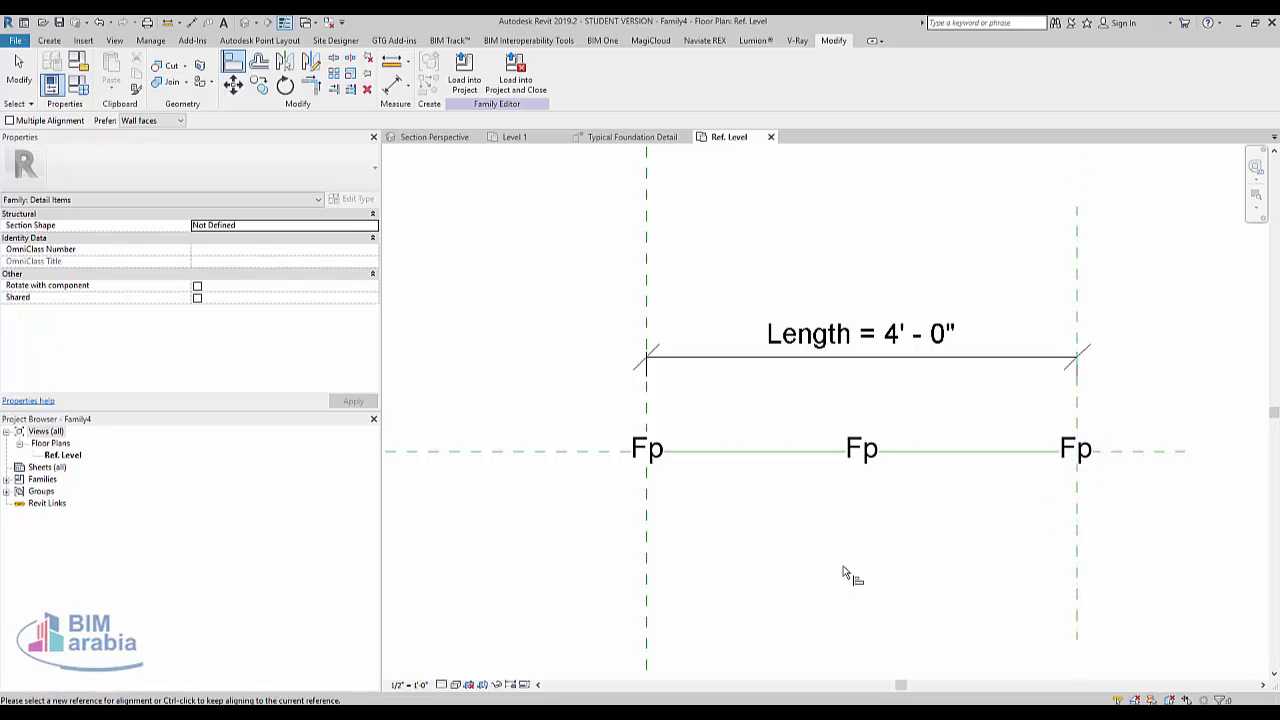
{"action": "key", "text": "Escape"}
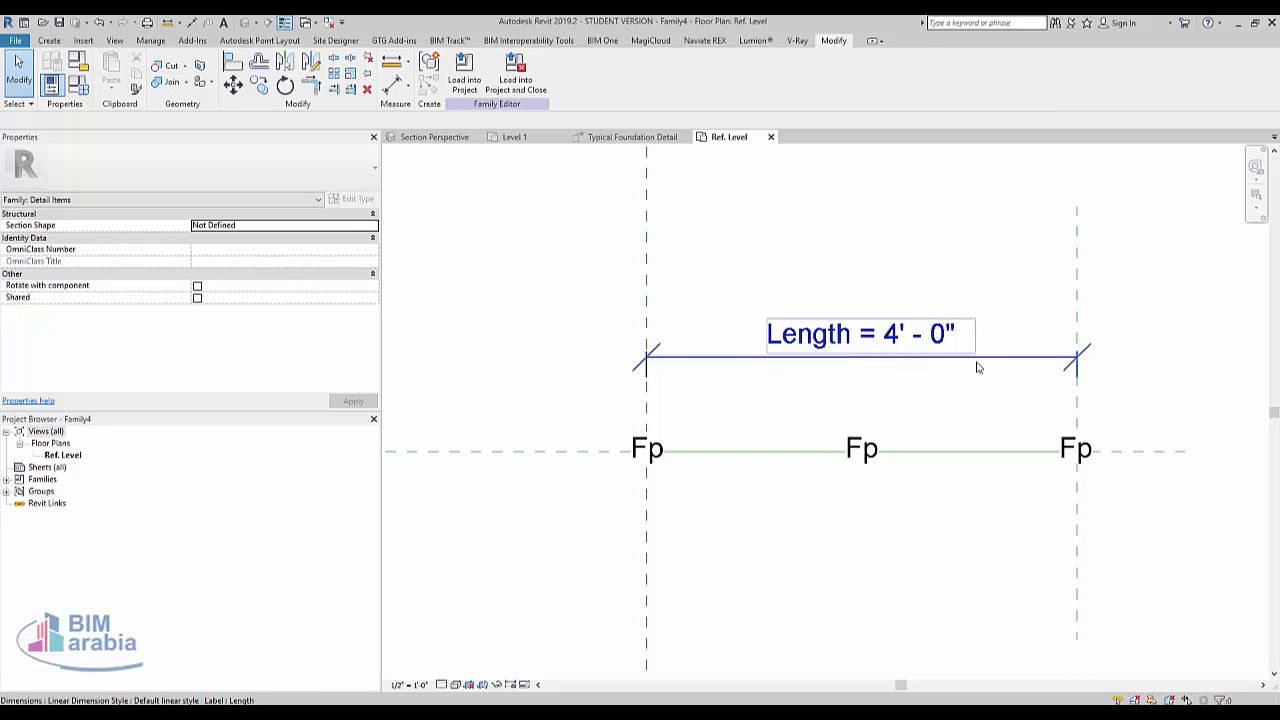
Label the Fp array count with a new instance parameter 'no', currently 3.
{"action": "left_click", "coordinate": [862, 450]}
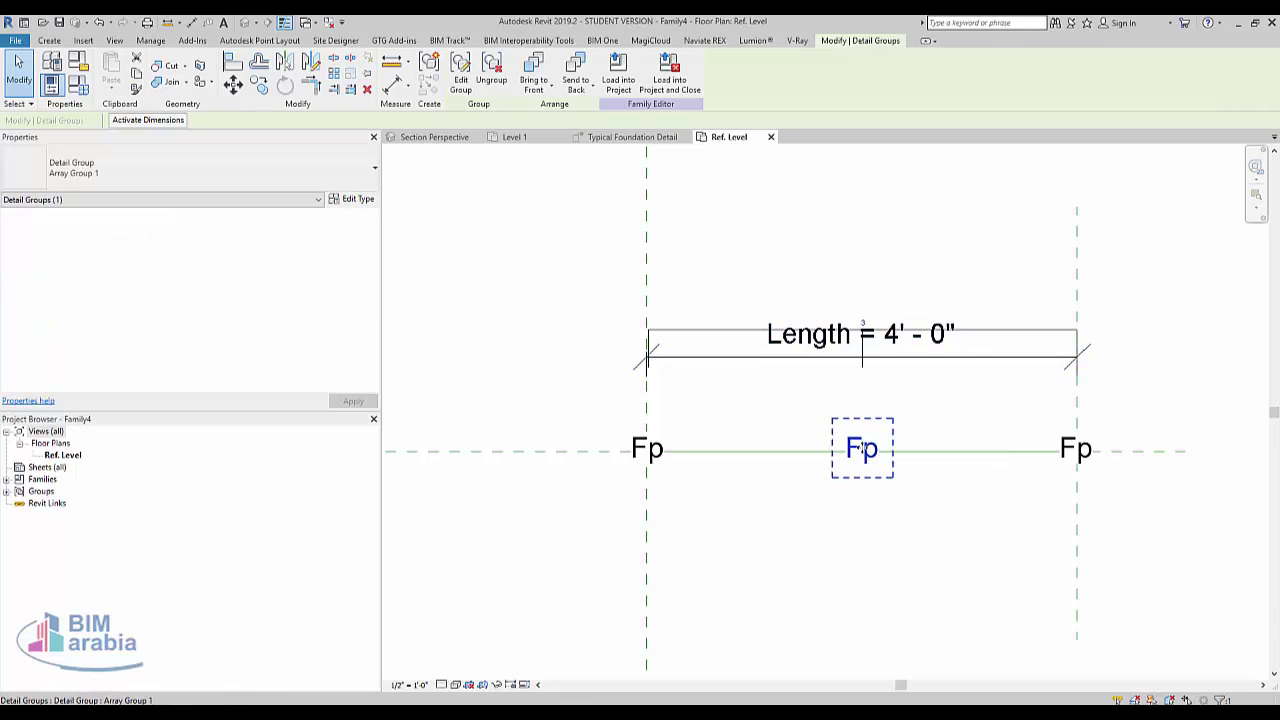
{"action": "left_click", "coordinate": [1006, 331]}
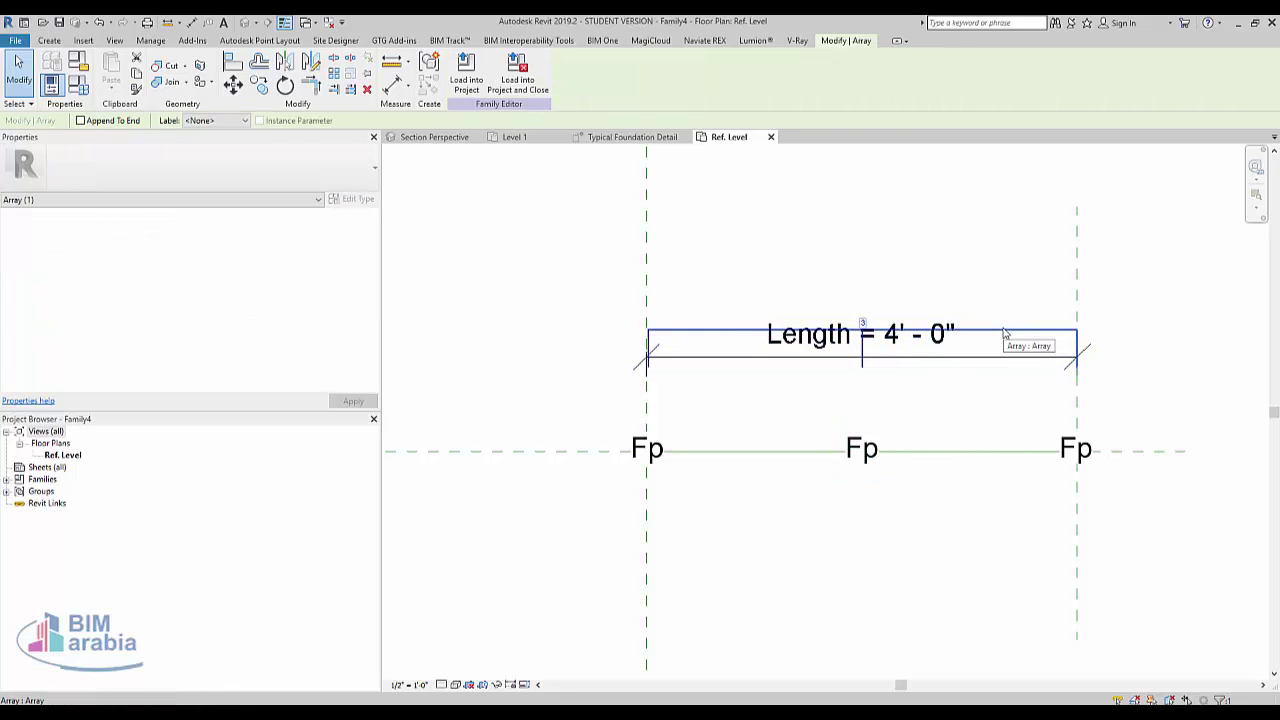
{"action": "left_click", "coordinate": [206, 122]}
{"action": "key", "text": "Return"}
{"action": "type", "text": "no"}
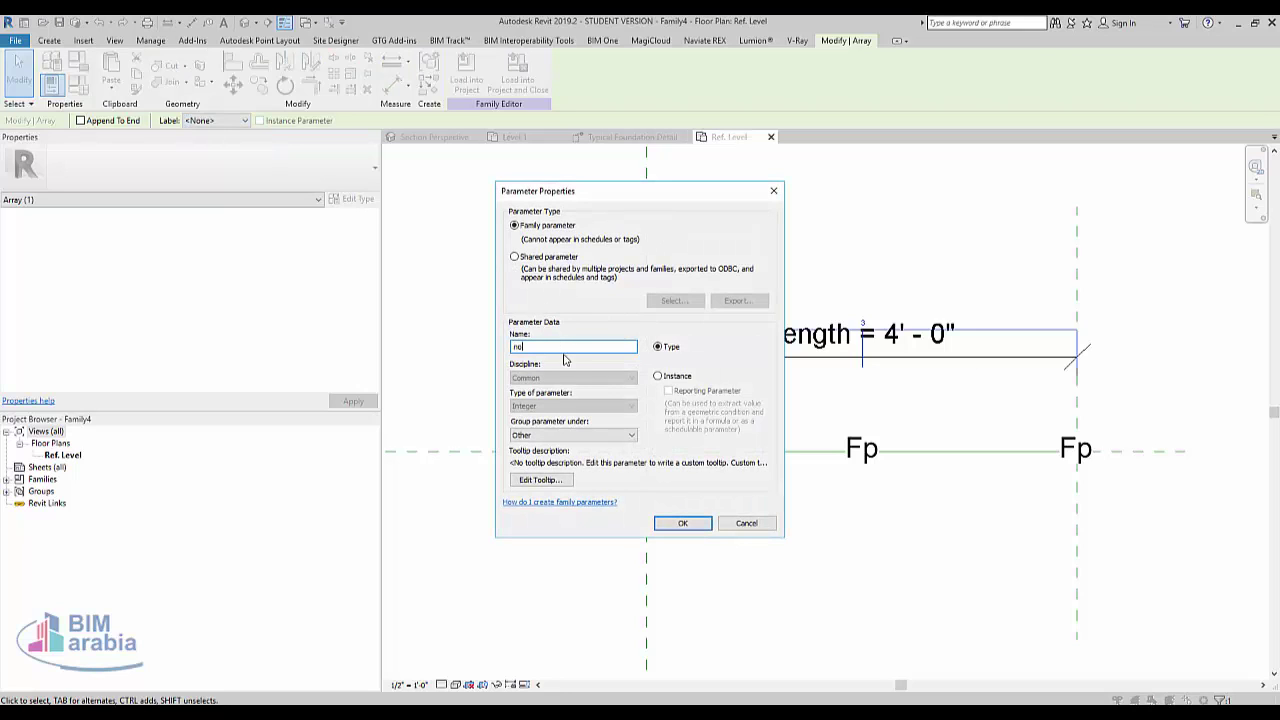
{"action": "left_click", "coordinate": [683, 523]}
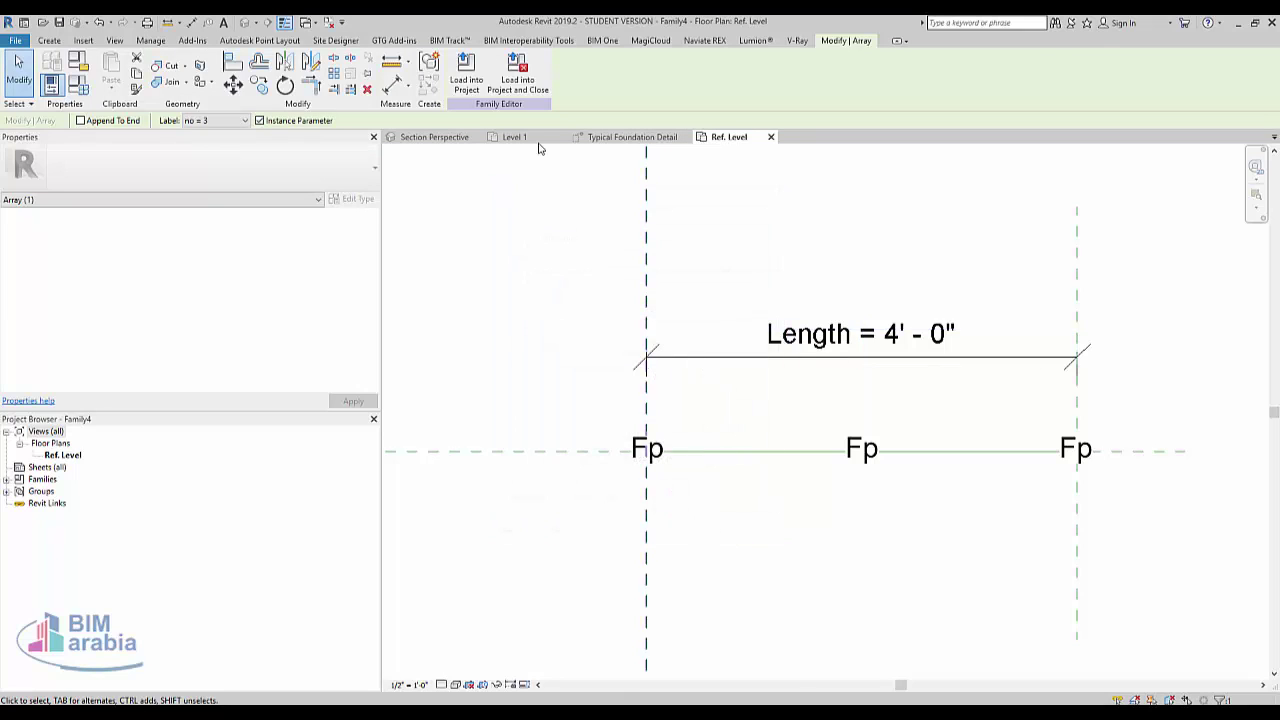
Load Family4 into Project1 while keeping the family open, ready to place on Level 1.
{"action": "left_click", "coordinate": [517, 75]}
{"action": "left_click", "coordinate": [553, 296]}
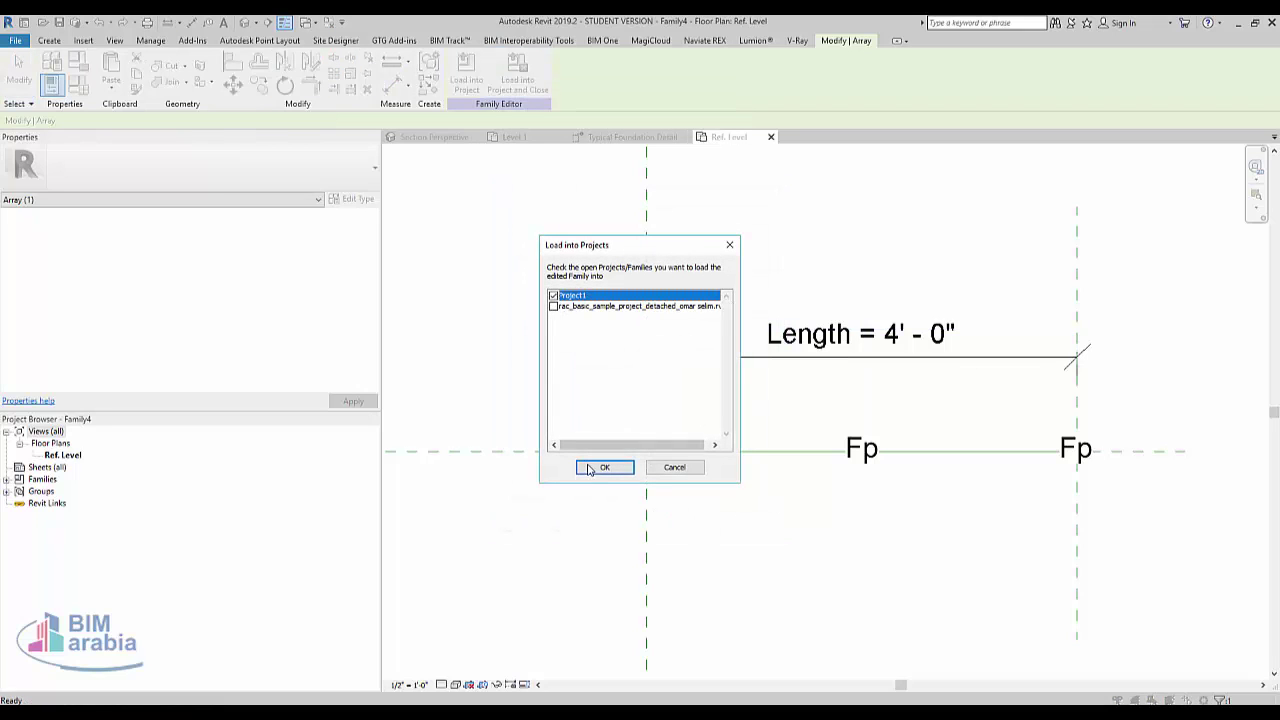
{"action": "left_click", "coordinate": [604, 467]}
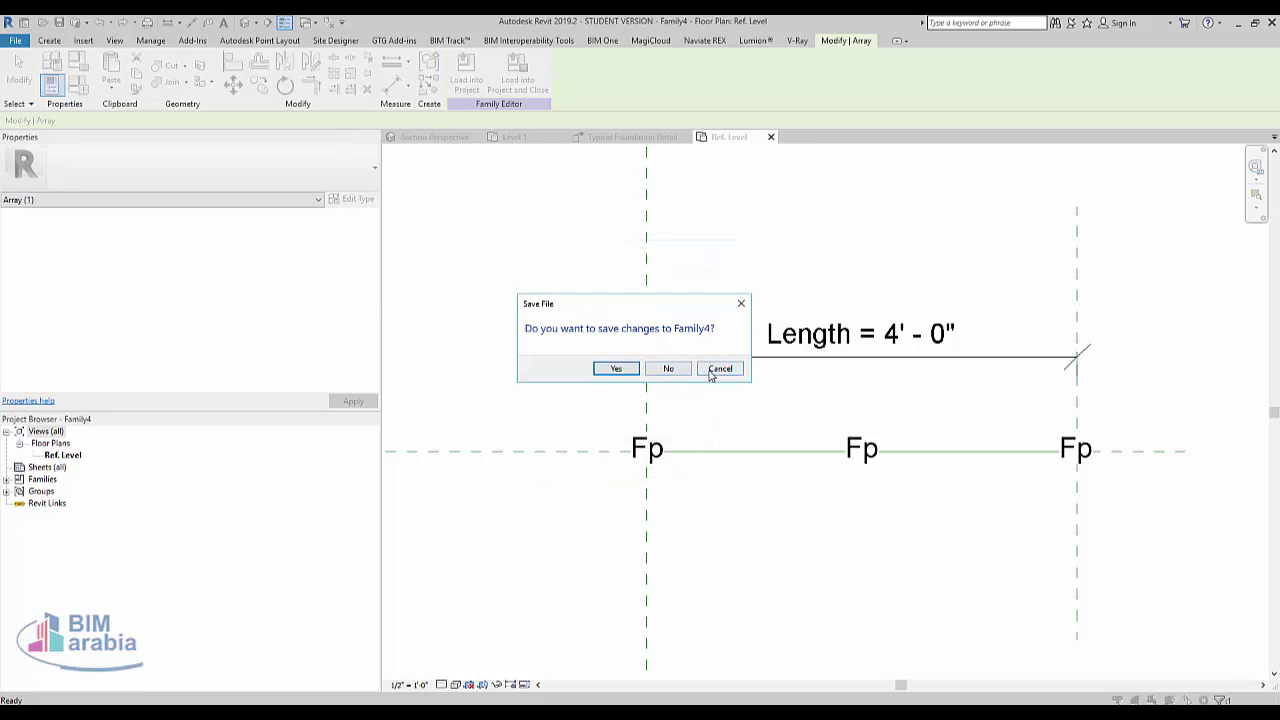
{"action": "left_click", "coordinate": [720, 368]}
{"action": "left_click", "coordinate": [465, 75]}
{"action": "key", "text": "Escape"}
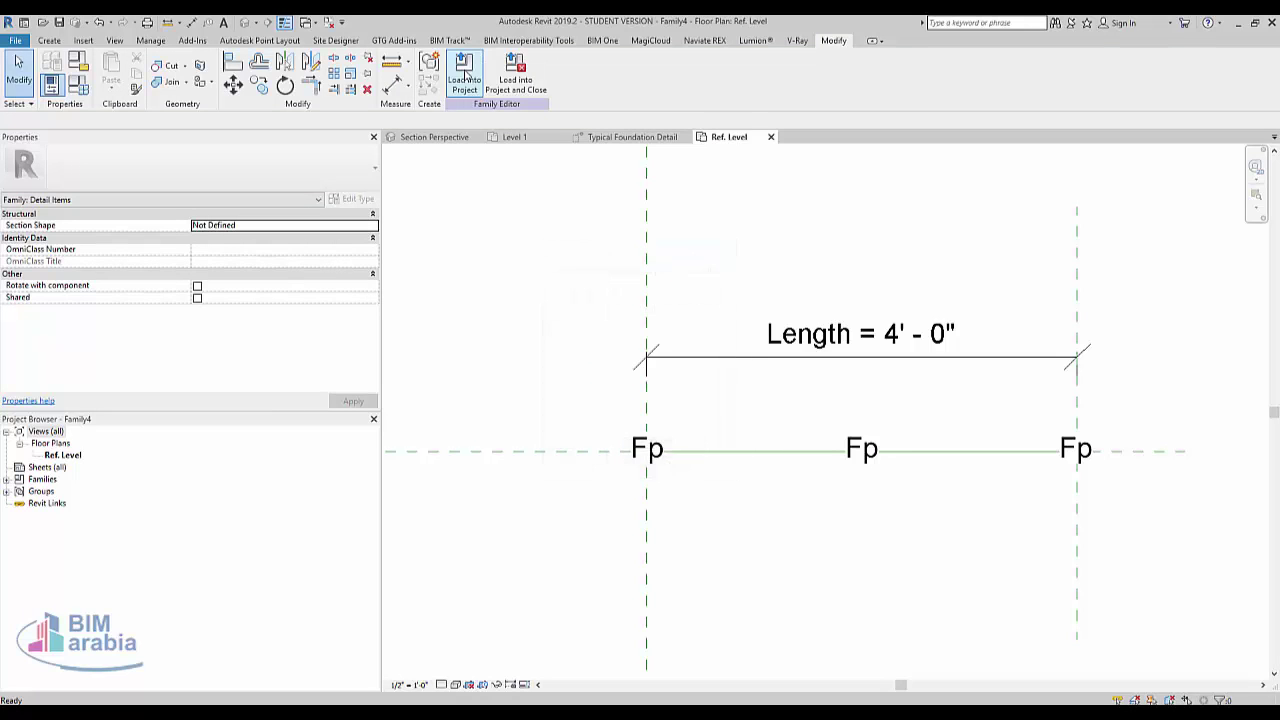
{"action": "left_click", "coordinate": [465, 75]}
{"action": "left_click", "coordinate": [590, 472]}
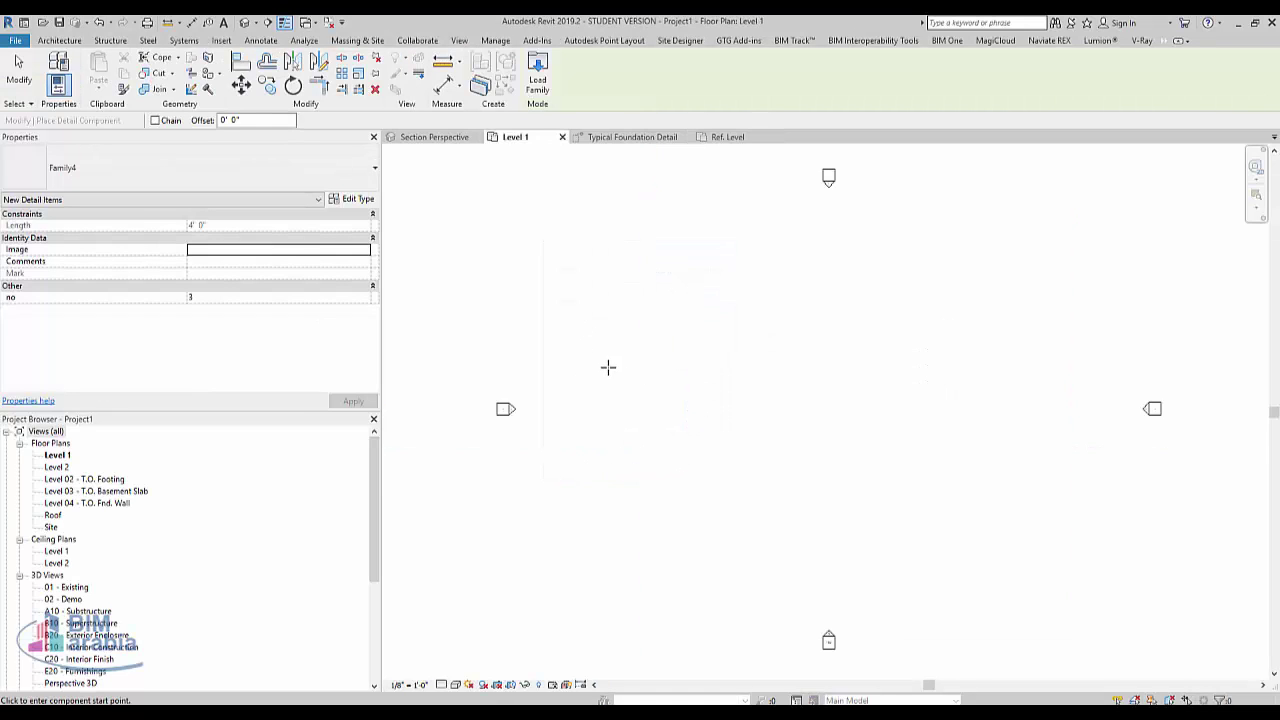
Place a 100'-0" Family4 line on Level 1 and set its no parameter to 10.
{"action": "left_click", "coordinate": [600, 335]}
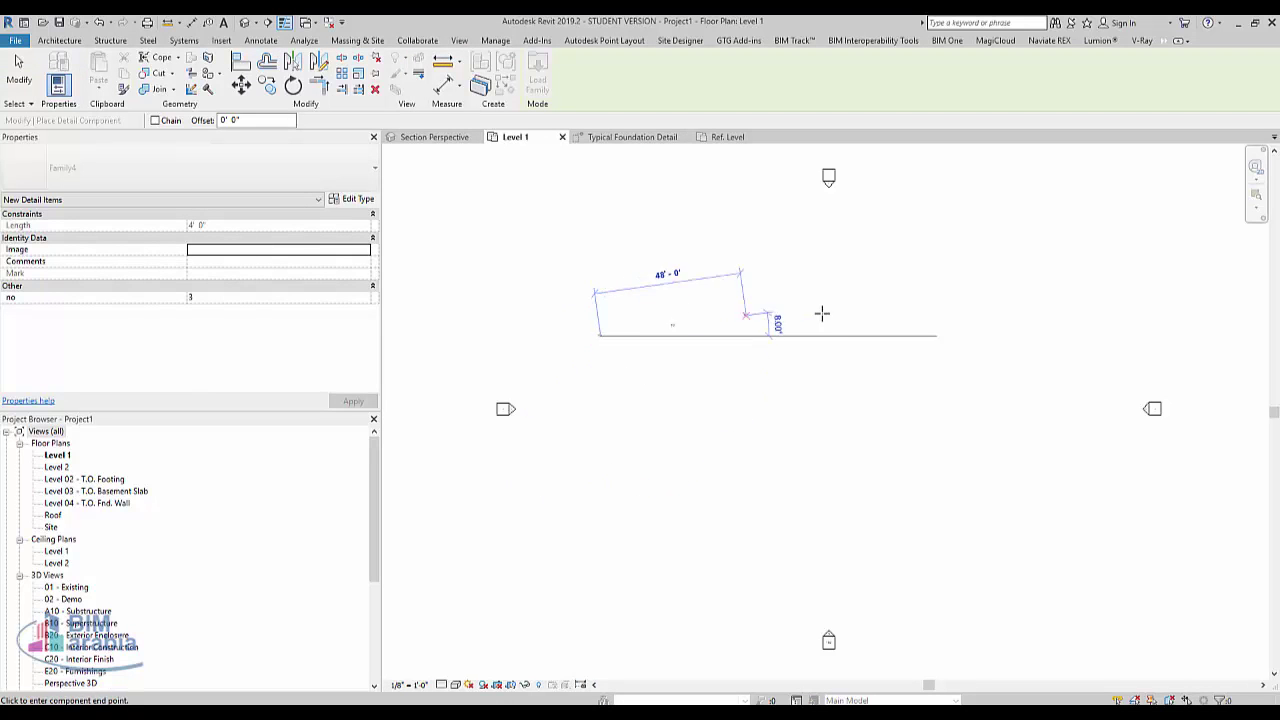
{"action": "left_click", "coordinate": [906, 335]}
{"action": "scroll", "coordinate": [765, 369], "scroll_direction": "up", "scroll_amount": 2}
{"action": "scroll", "coordinate": [837, 363], "scroll_direction": "up", "scroll_amount": 2}
{"action": "scroll", "coordinate": [749, 229], "scroll_direction": "down", "scroll_amount": 2}
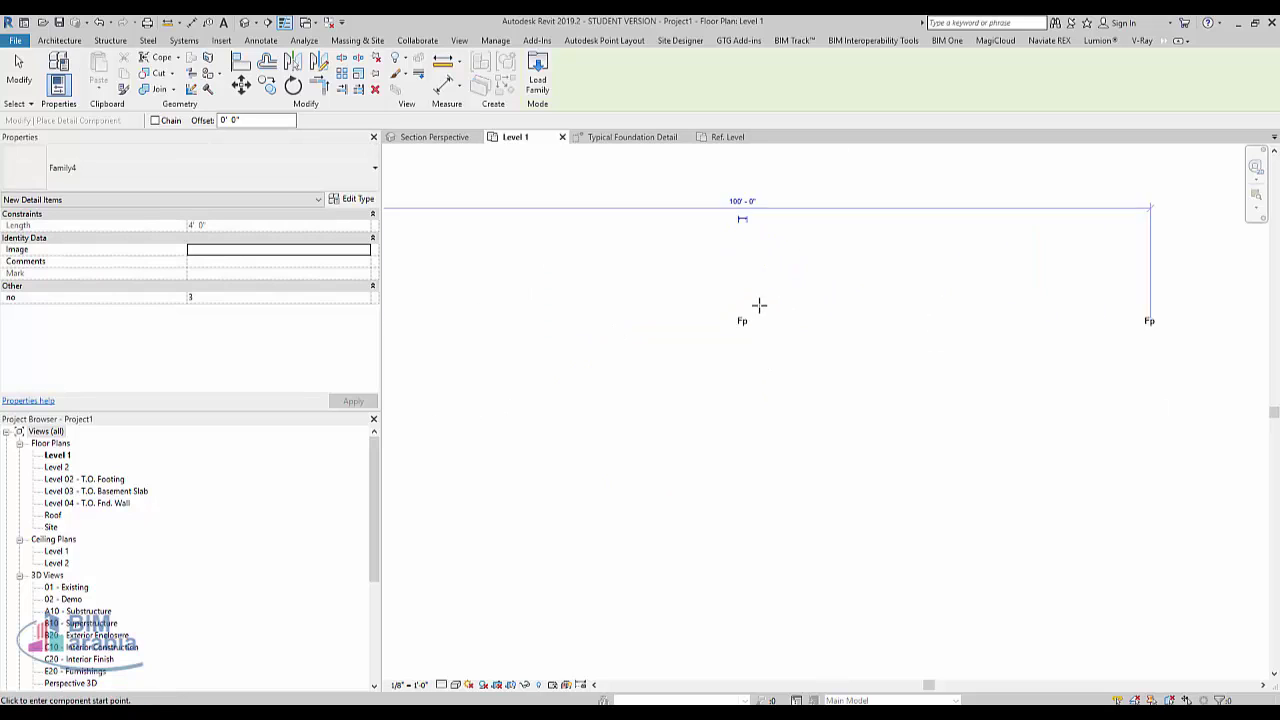
{"action": "key", "text": "Escape"}
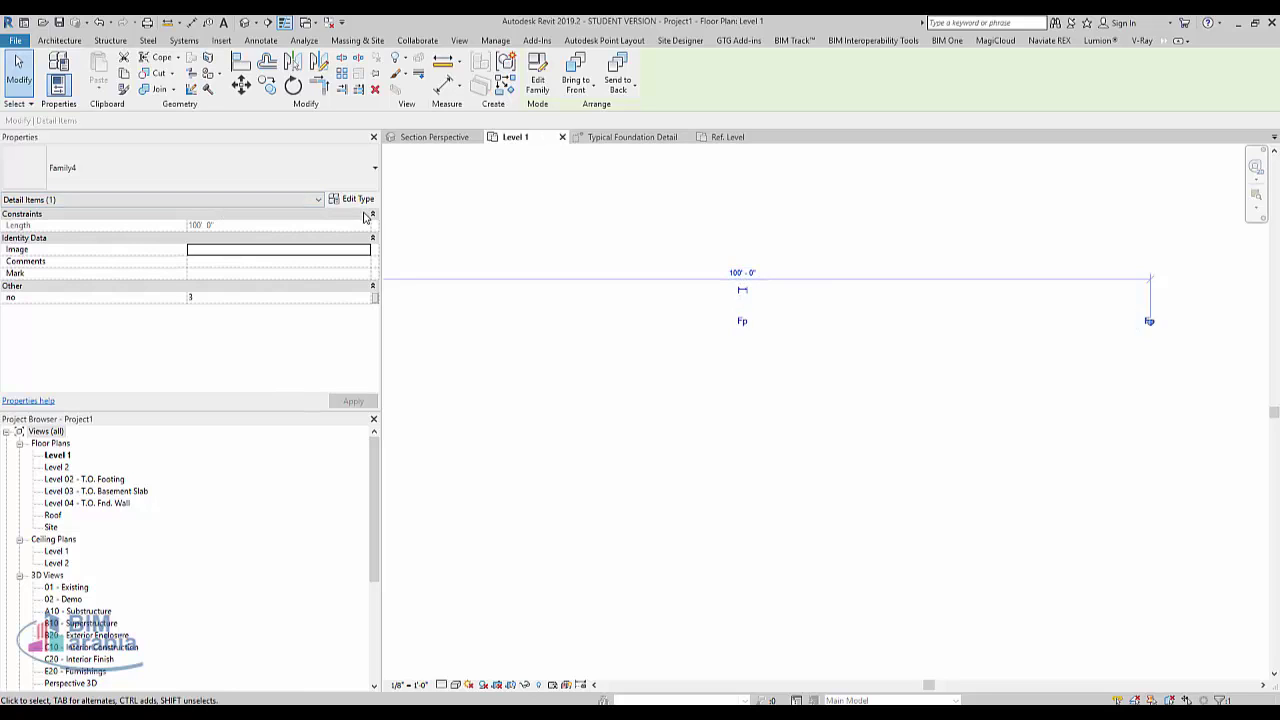
{"action": "left_click", "coordinate": [352, 296]}
{"action": "type", "text": "10"}
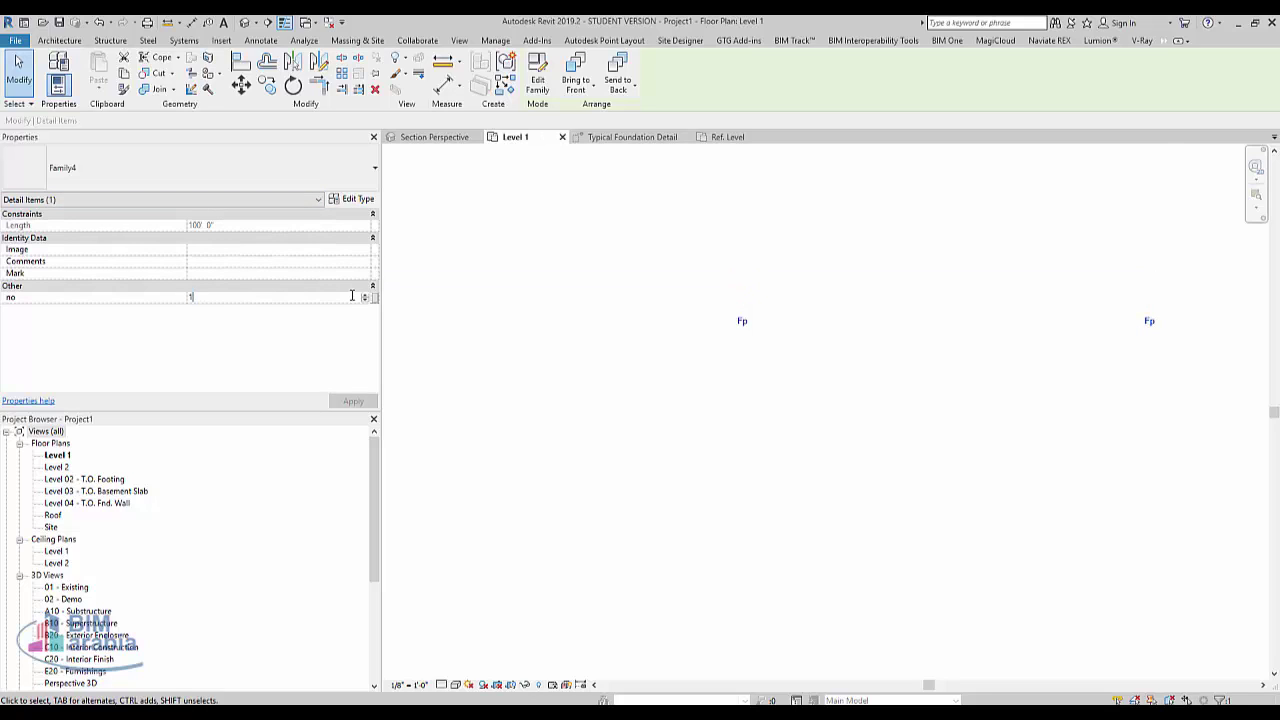
{"action": "left_click", "coordinate": [798, 422]}
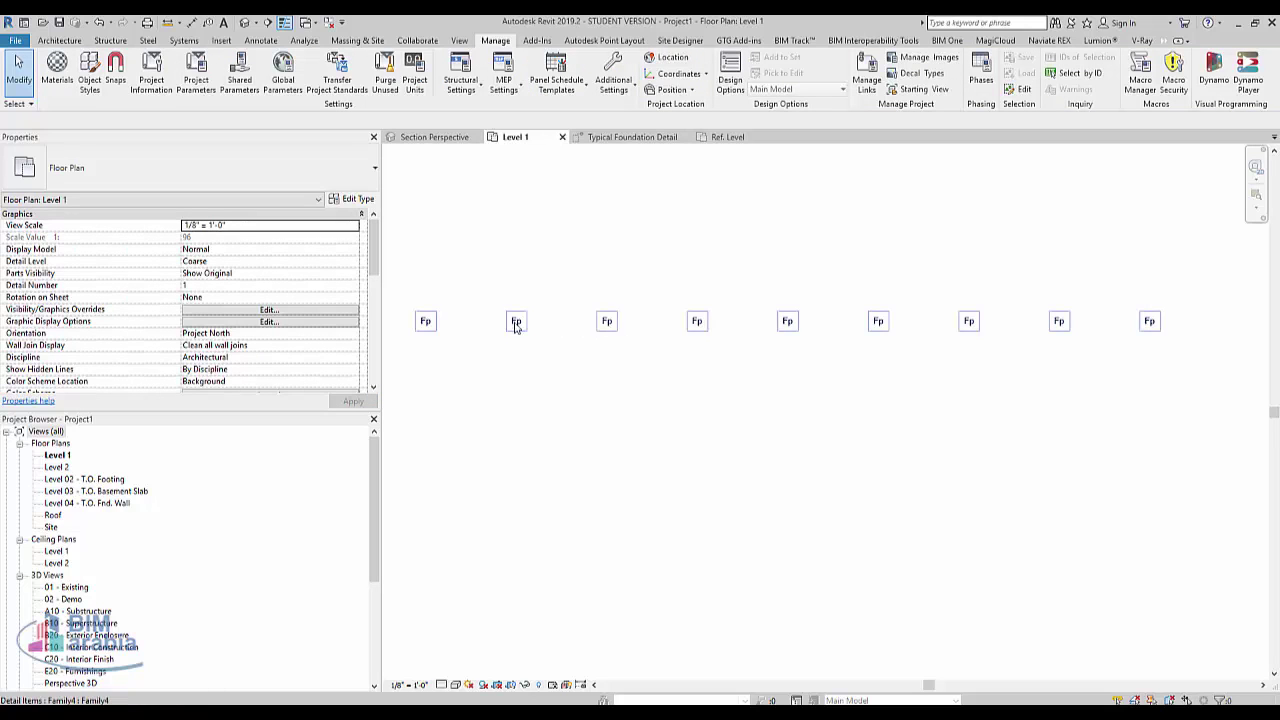
Select the Fp detail-item array and reopen Family4 in the Family Editor.
{"action": "middle_click_drag", "start_coordinate": [577, 376], "coordinate": [591, 428]}
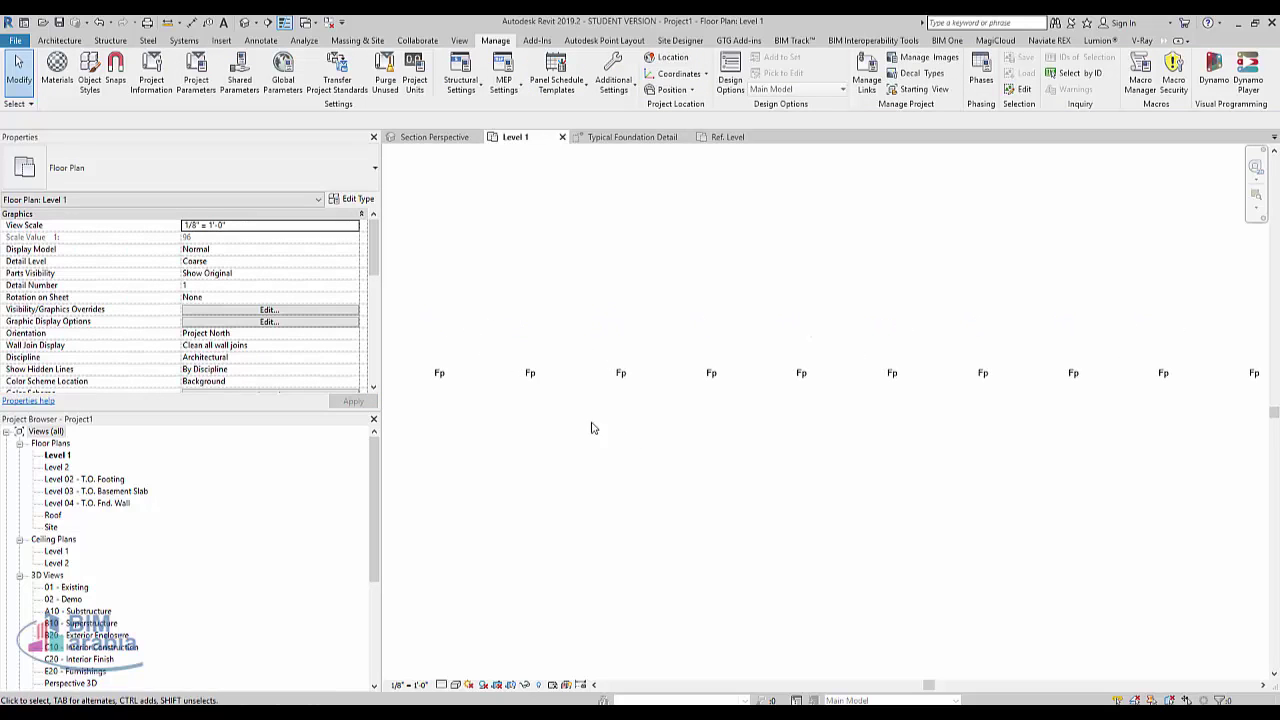
{"action": "left_click", "coordinate": [529, 379]}
{"action": "left_click", "coordinate": [538, 76]}
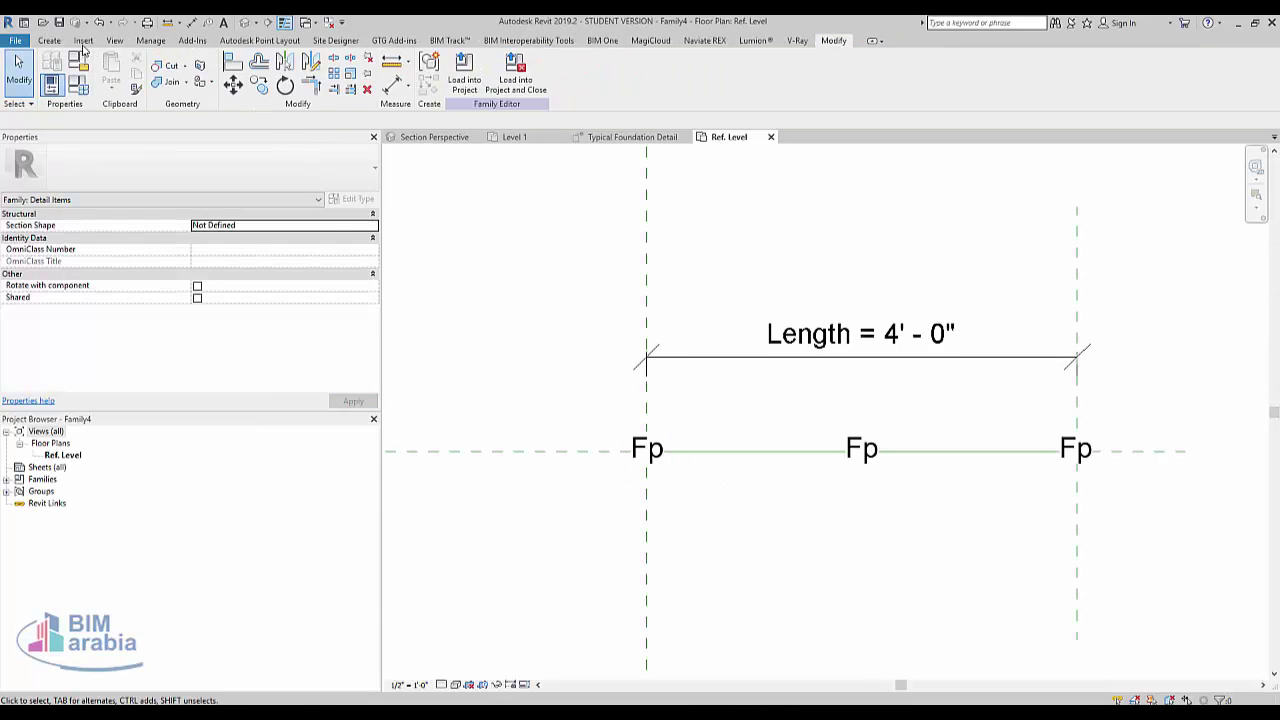
Draw a detail line from the left Fp to the right Fp.
{"action": "left_click", "coordinate": [50, 41]}
{"action": "left_click", "coordinate": [107, 70]}
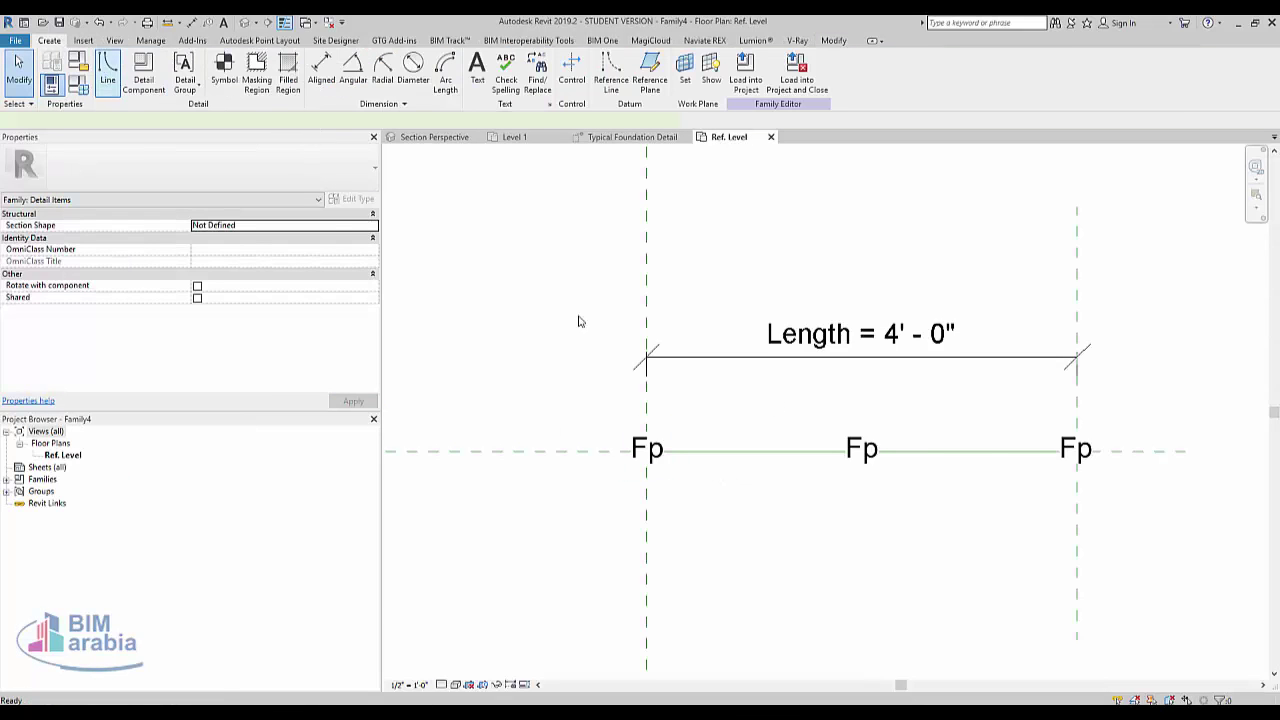
{"action": "left_click", "coordinate": [646, 450]}
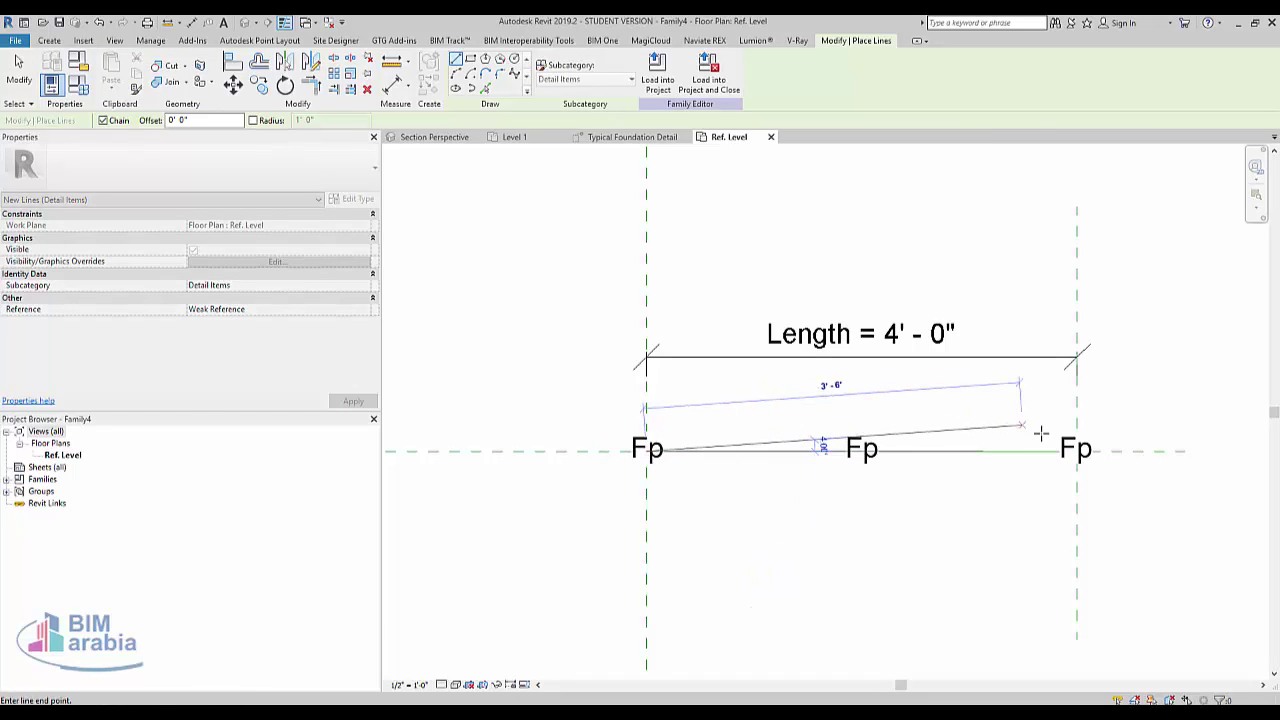
{"action": "left_click", "coordinate": [1076, 450]}
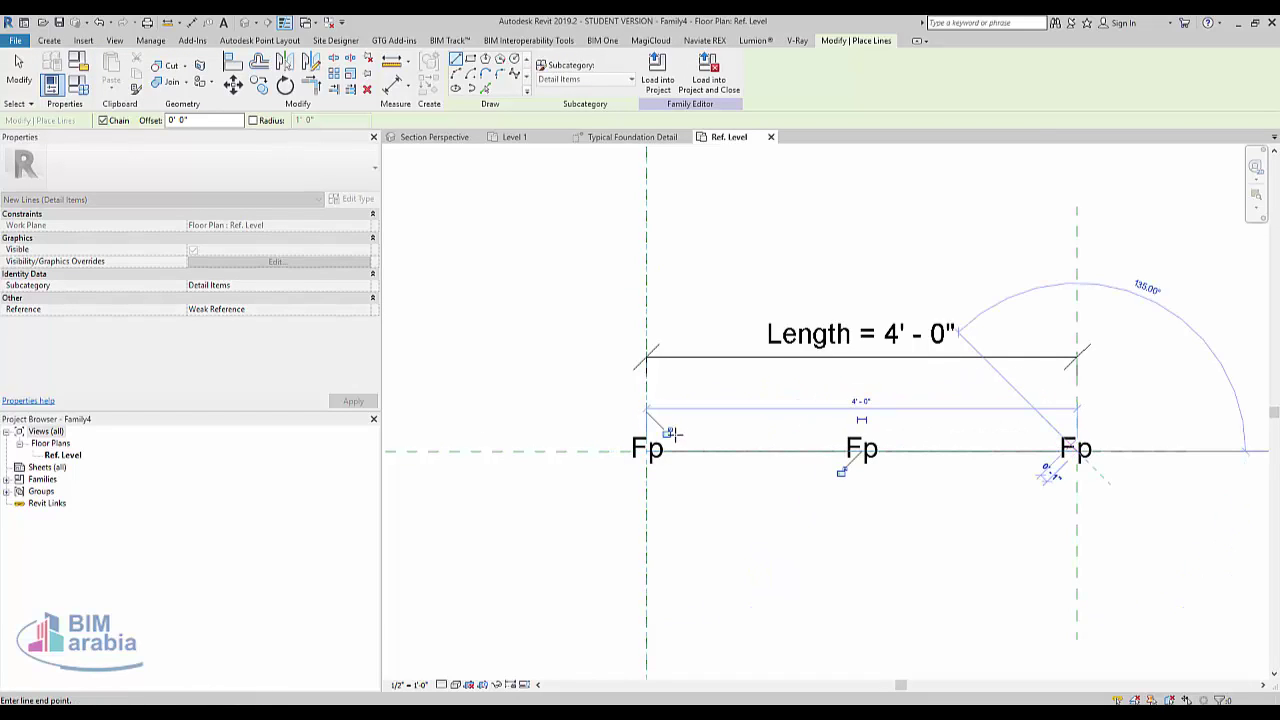
{"action": "key", "text": "Escape"}
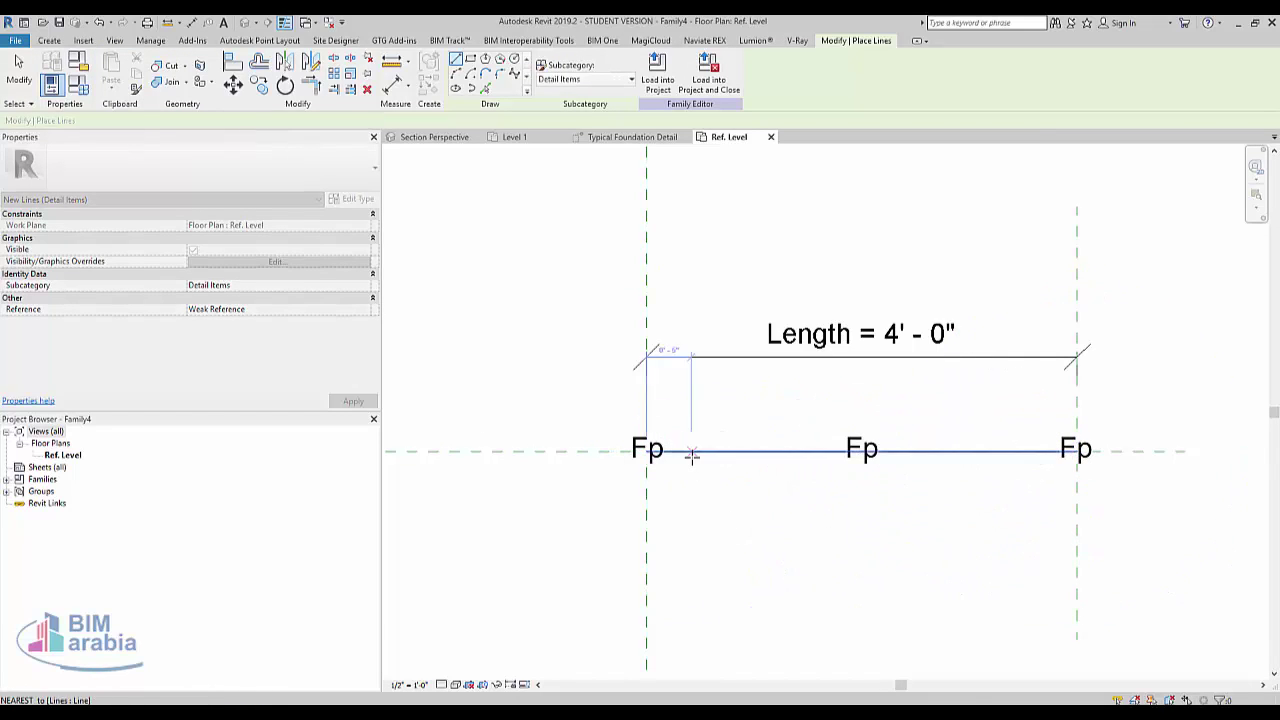
{"action": "key", "text": "Escape"}
{"action": "left_click", "coordinate": [691, 452]}
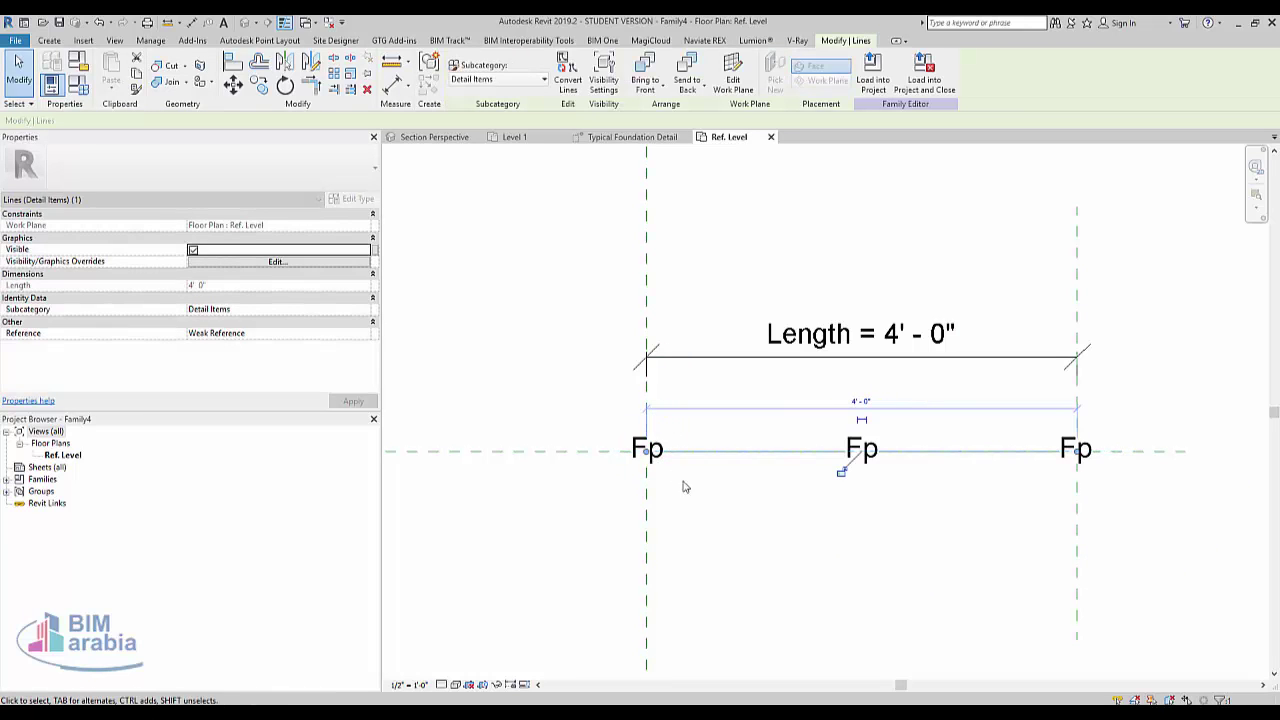
{"action": "left_click", "coordinate": [685, 487]}
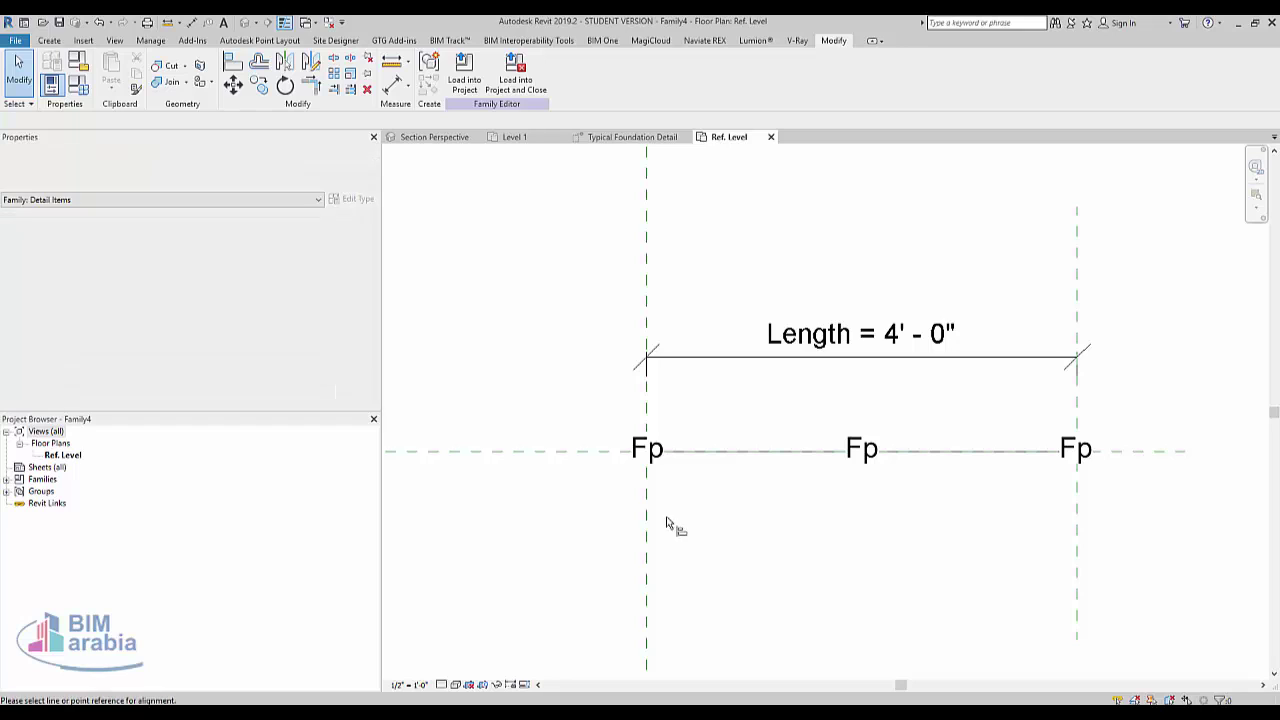
Align the line's end to the right reference plane.
{"action": "key", "text": "a"}
{"action": "key", "text": "l"}
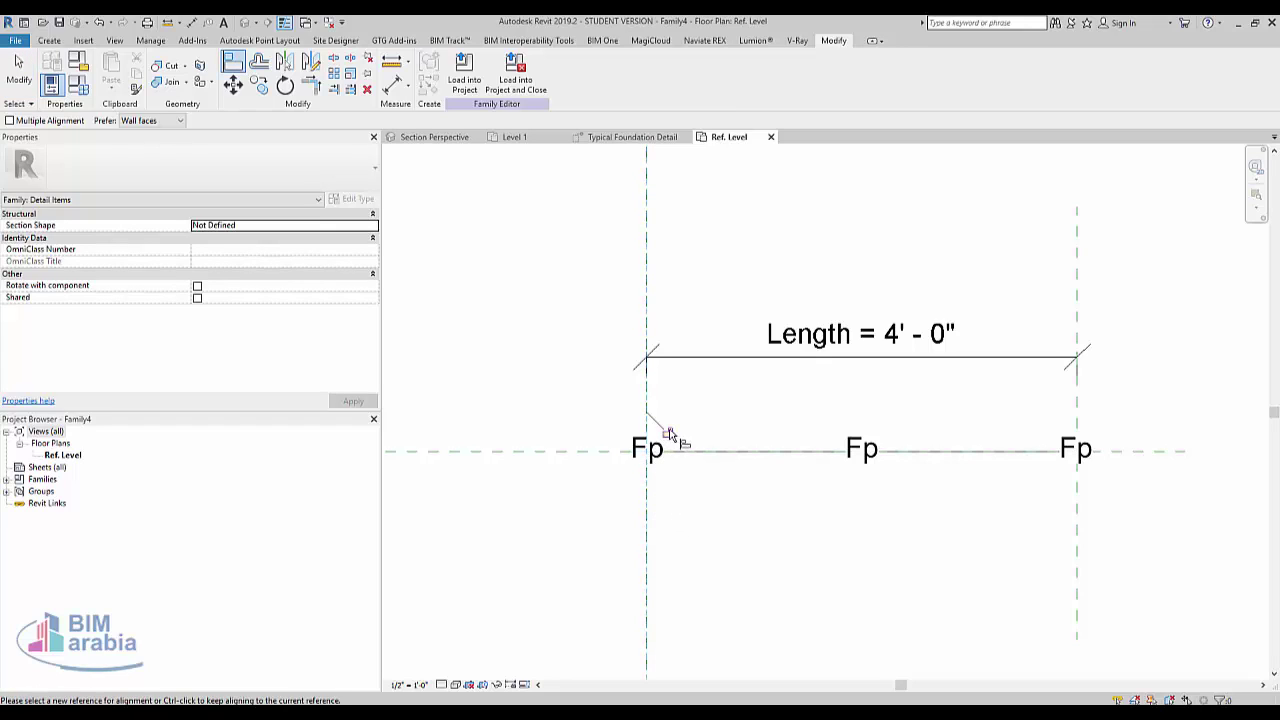
{"action": "left_click", "coordinate": [1077, 455]}
{"action": "key", "text": "Escape"}
{"action": "key", "text": "Escape"}
{"action": "scroll", "coordinate": [888, 519], "scroll_direction": "up", "scroll_amount": 3}
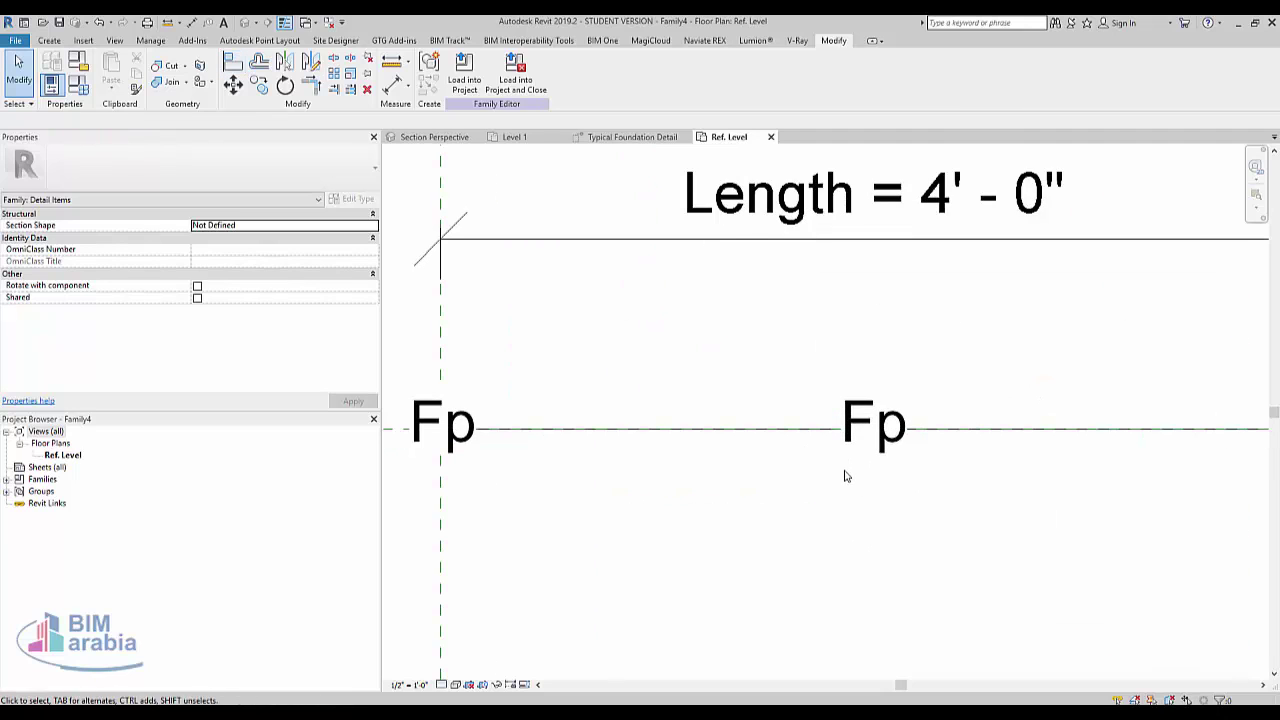
Reload Family4 into Project1 without saving, overwriting the existing version.
{"action": "left_click", "coordinate": [845, 470]}
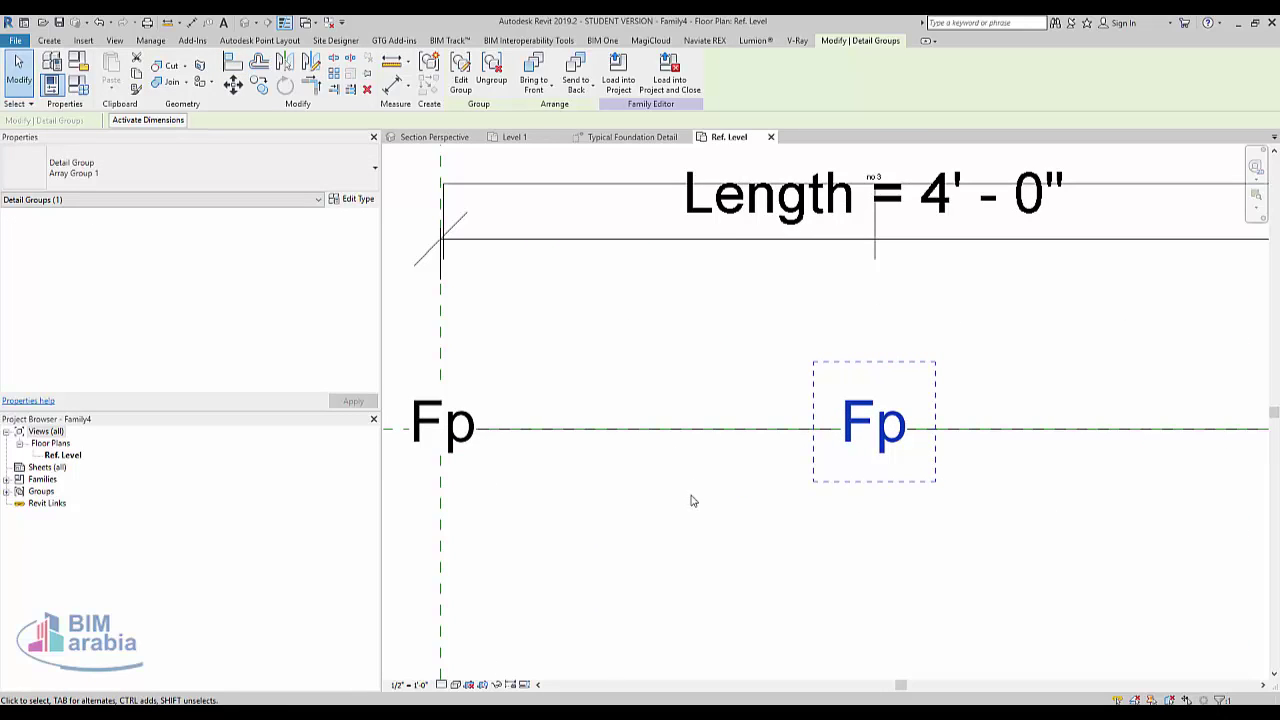
{"action": "left_click", "coordinate": [668, 78]}
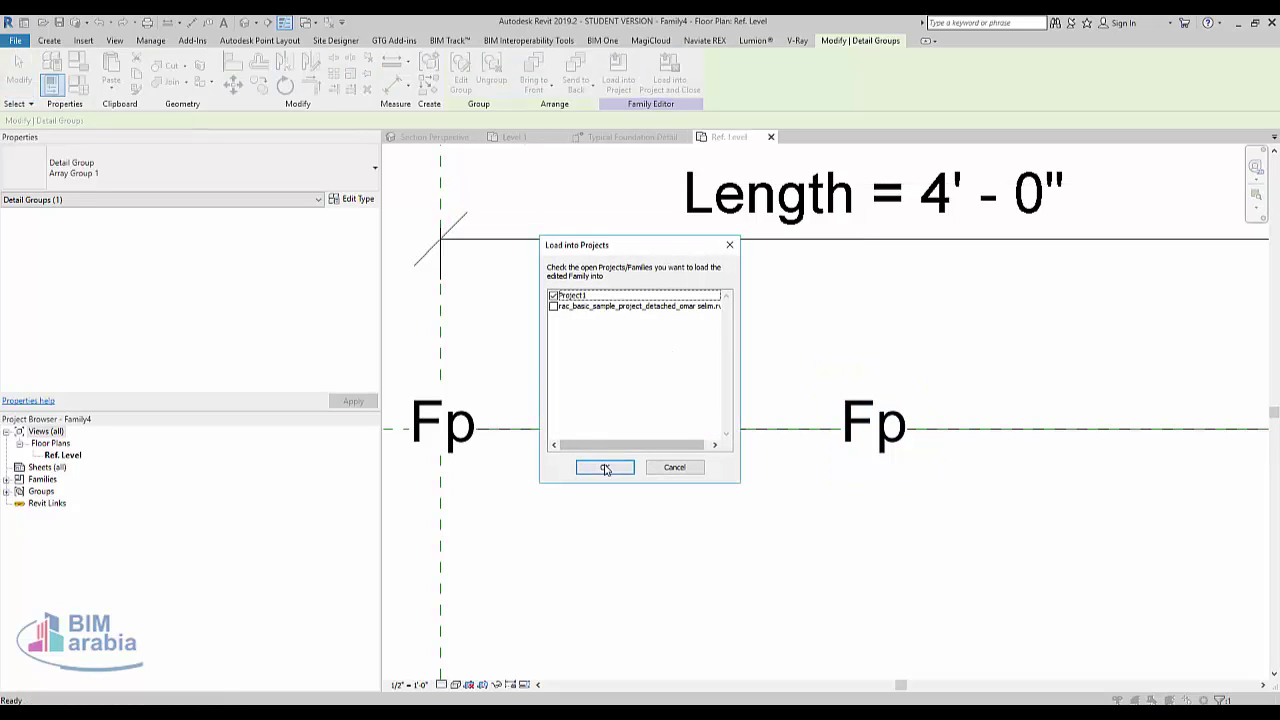
{"action": "left_click", "coordinate": [603, 467]}
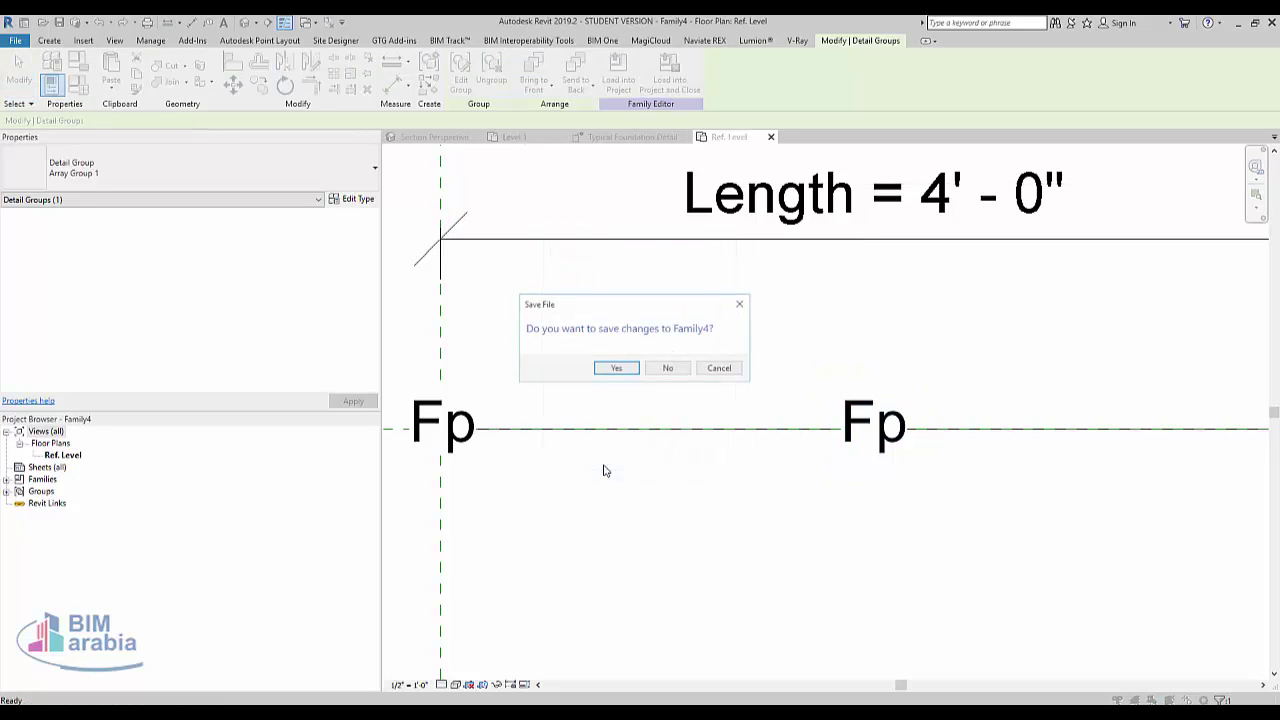
{"action": "left_click", "coordinate": [661, 376]}
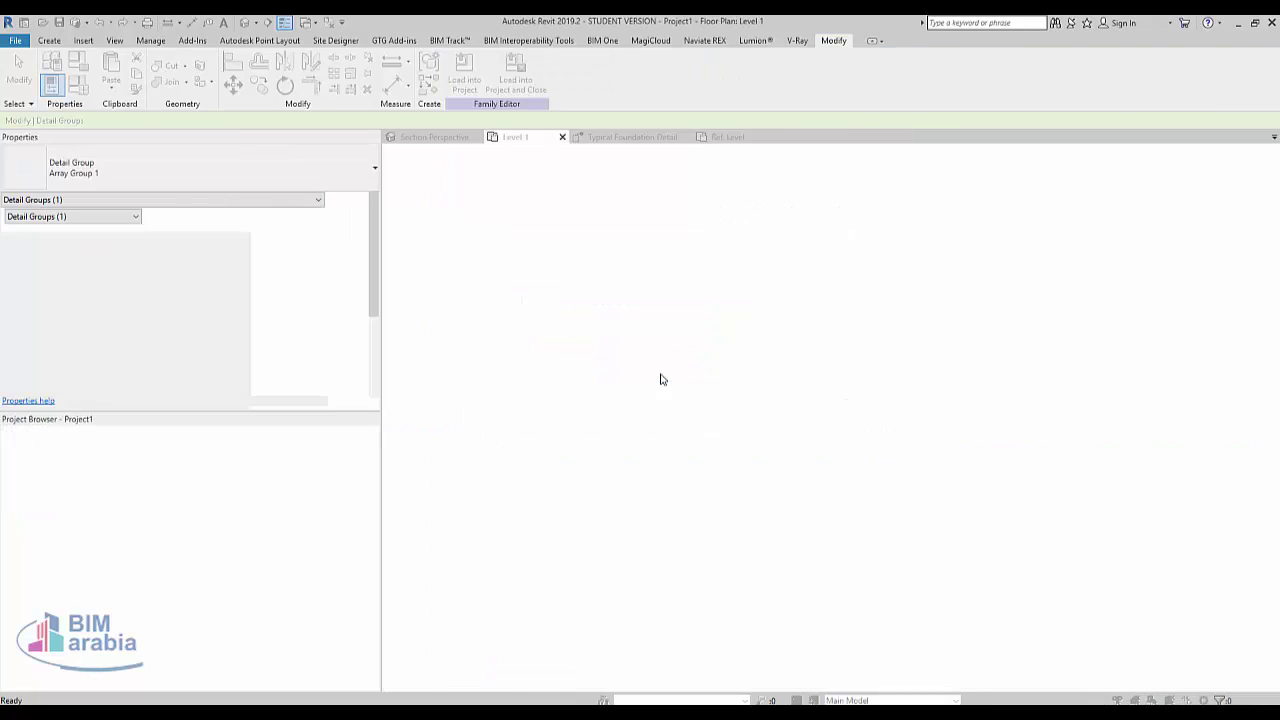
{"action": "left_click", "coordinate": [659, 373]}
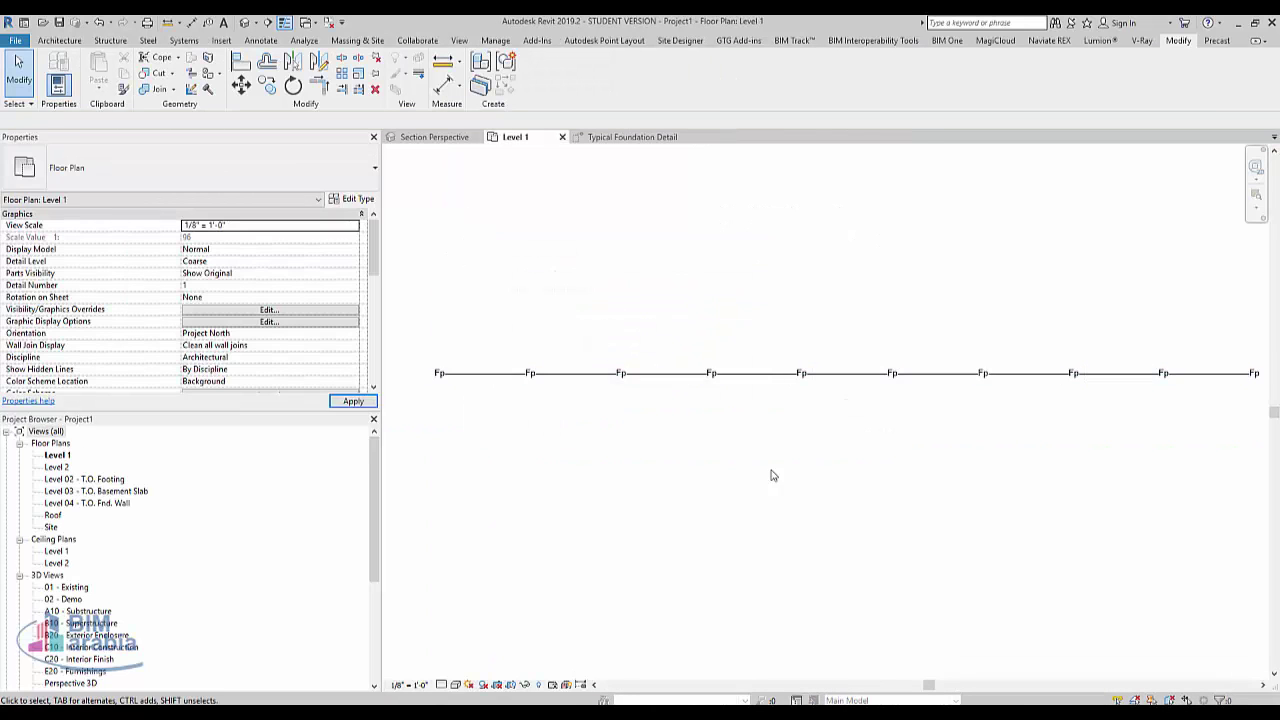
Drag the Family4 line's right end grip to lengthen it to about 169'.
{"action": "scroll", "coordinate": [736, 400], "scroll_direction": "up", "scroll_amount": 3}
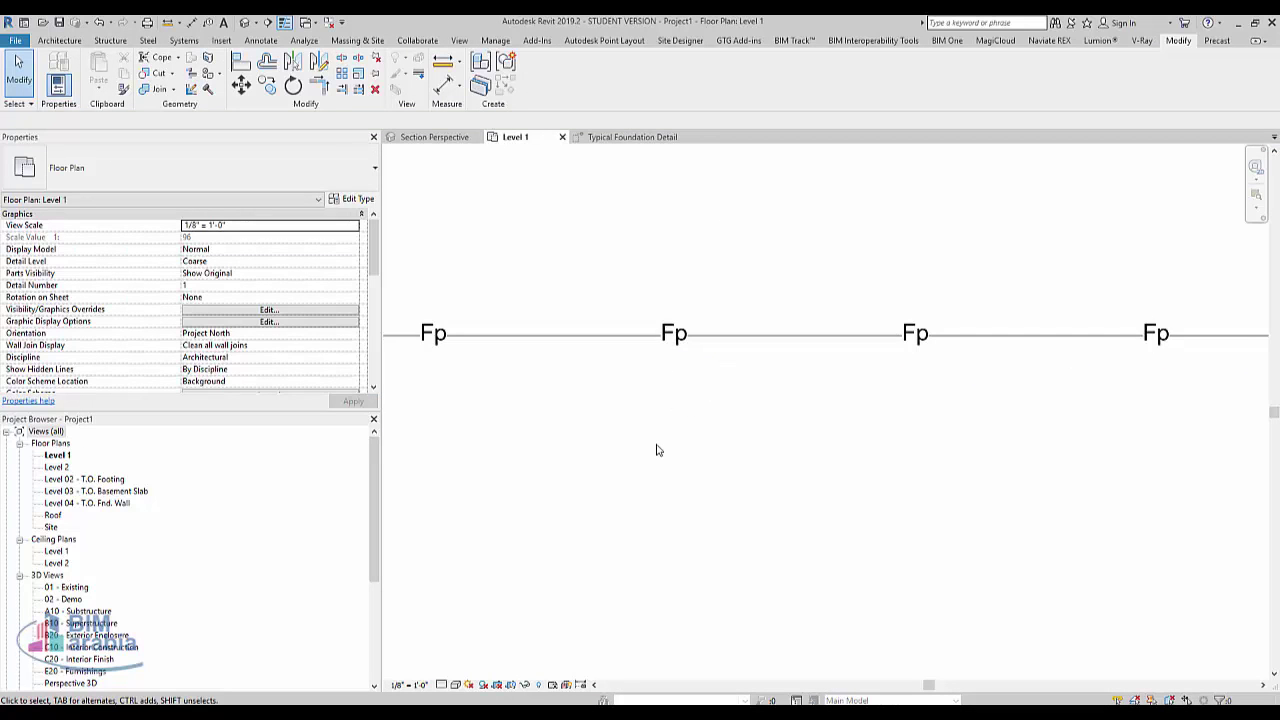
{"action": "scroll", "coordinate": [657, 450], "scroll_direction": "down", "scroll_amount": 2}
{"action": "scroll", "coordinate": [660, 449], "scroll_direction": "down", "scroll_amount": 1}
{"action": "left_click", "coordinate": [825, 430]}
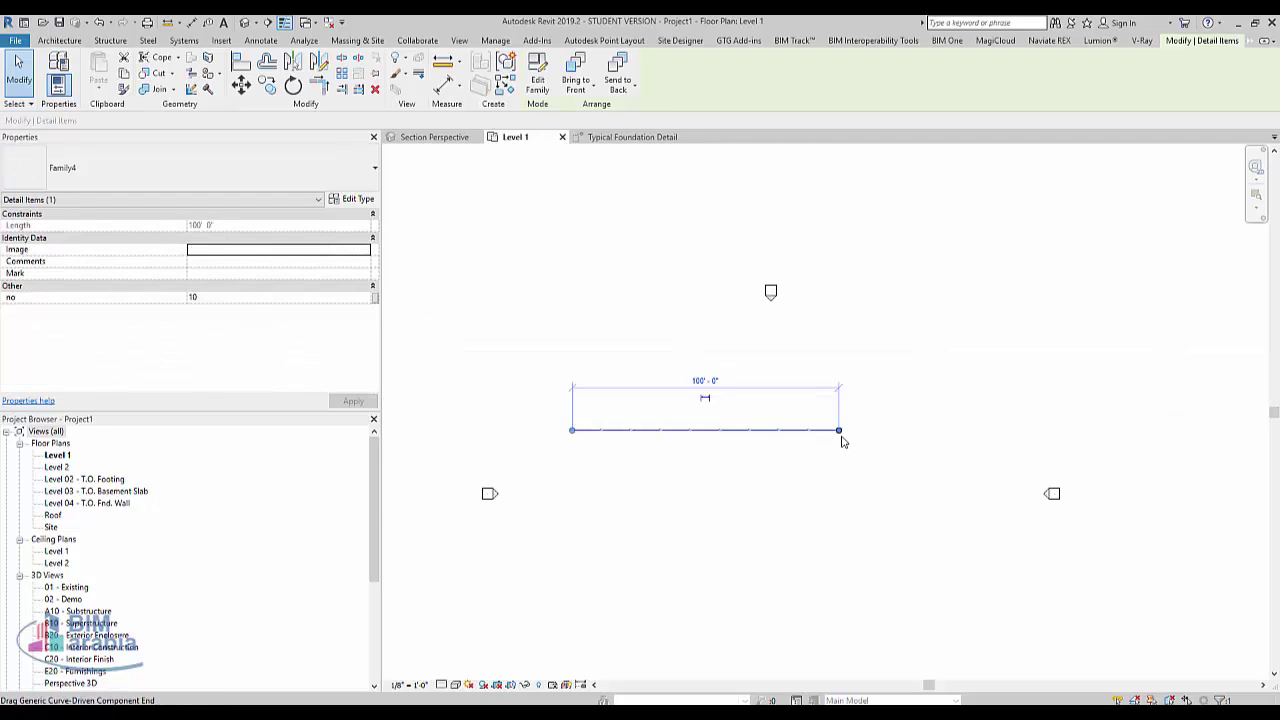
{"action": "scroll", "coordinate": [842, 441], "scroll_direction": "up", "scroll_amount": 1}
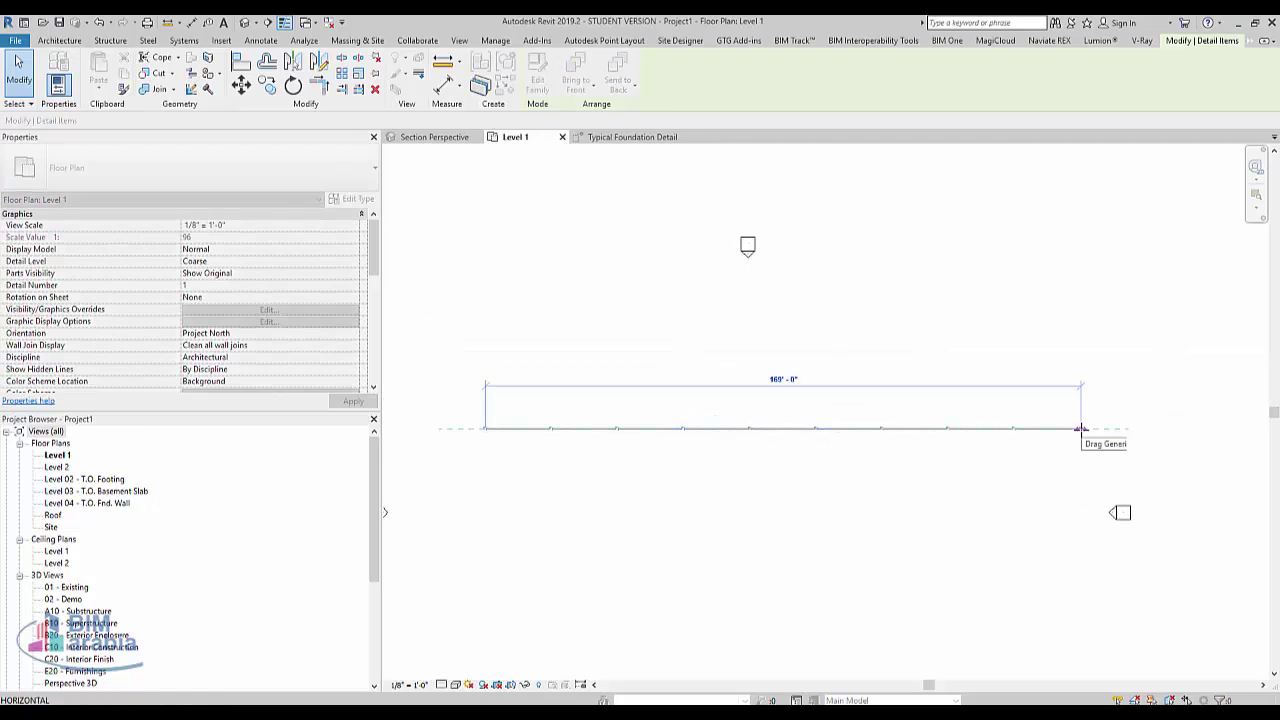
{"action": "left_click_drag", "start_coordinate": [1081, 430], "coordinate": [1190, 428]}
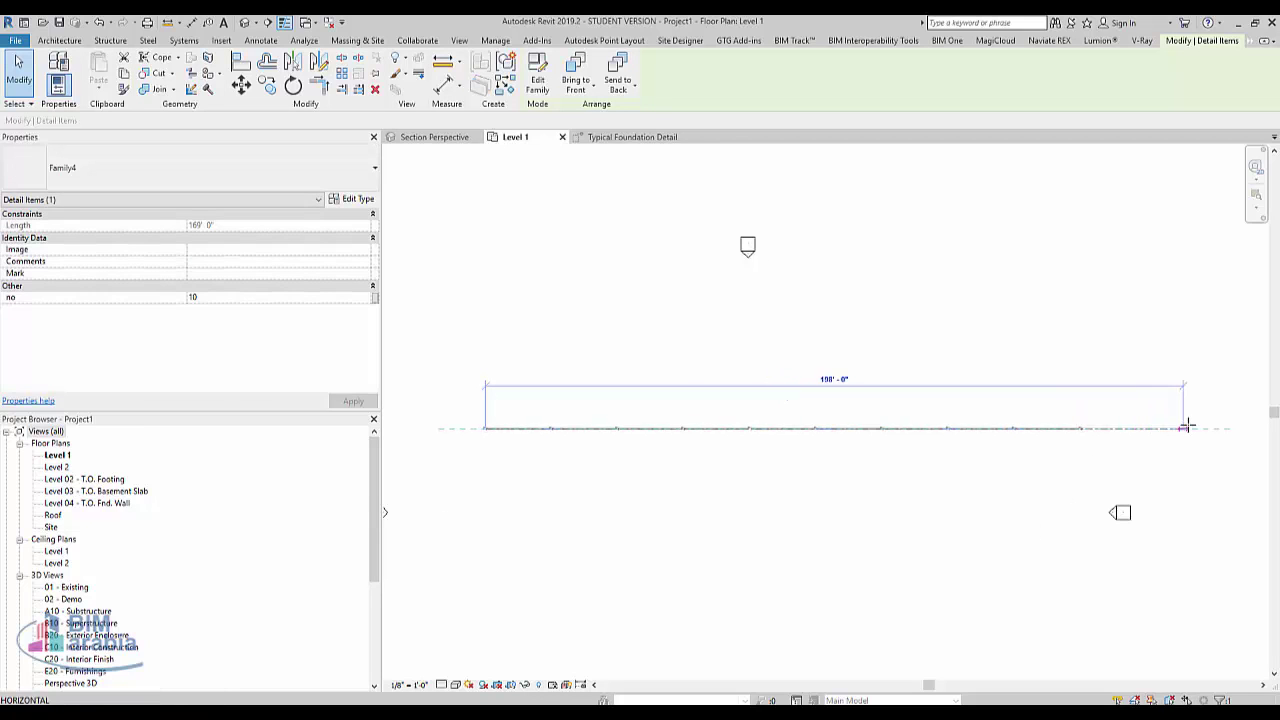